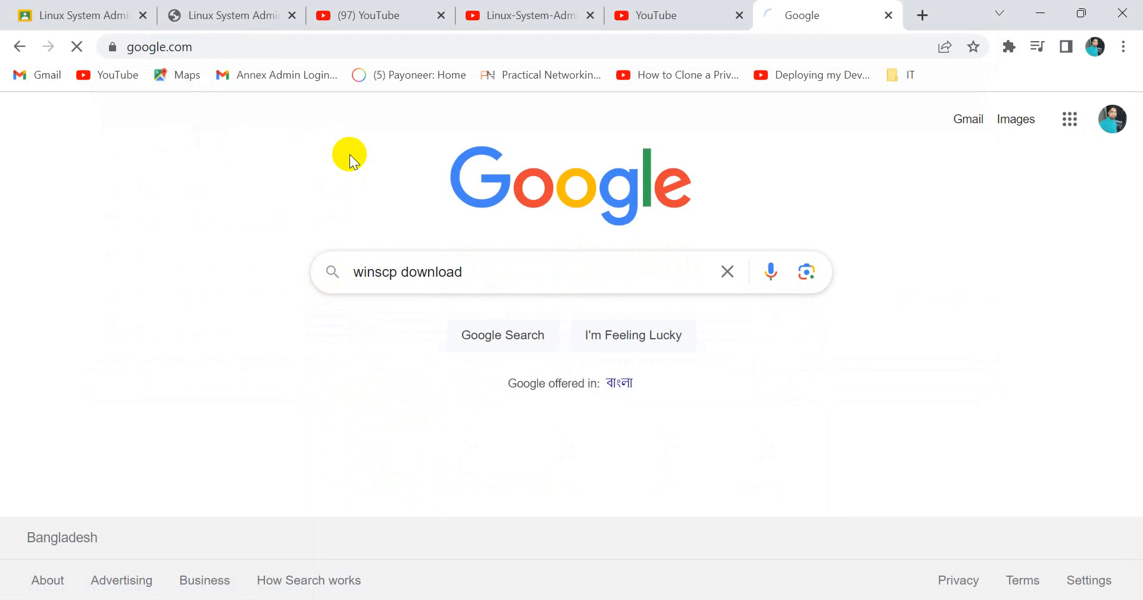
# Open the "Download and Install WinSCP" guide from the search results and read through its downloading and installation instructions
pyautogui.click(158, 324)
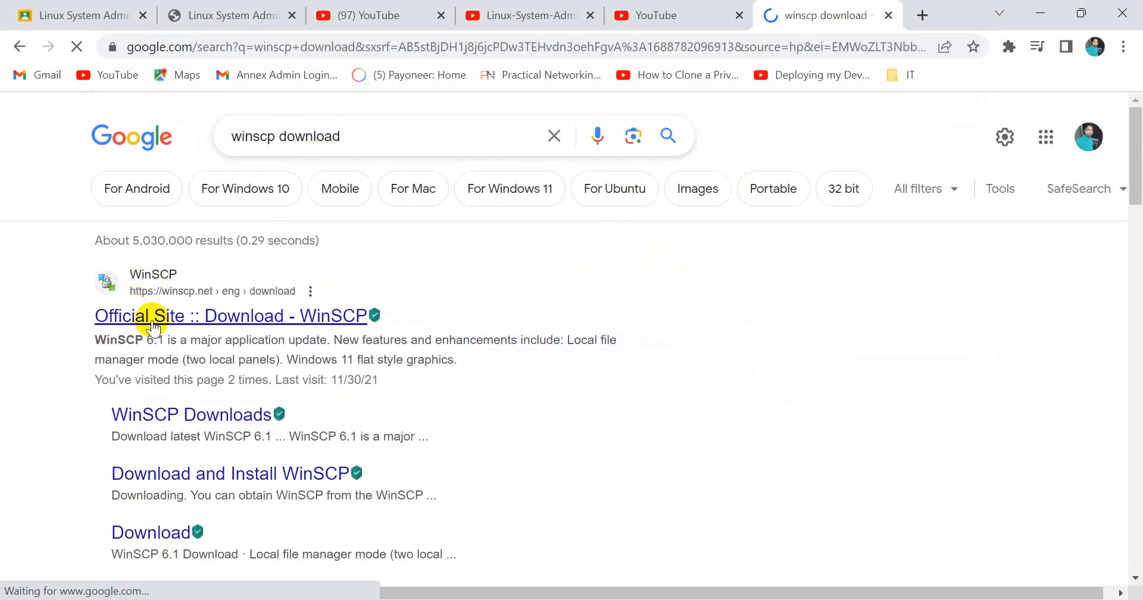
pyautogui.click(188, 474)
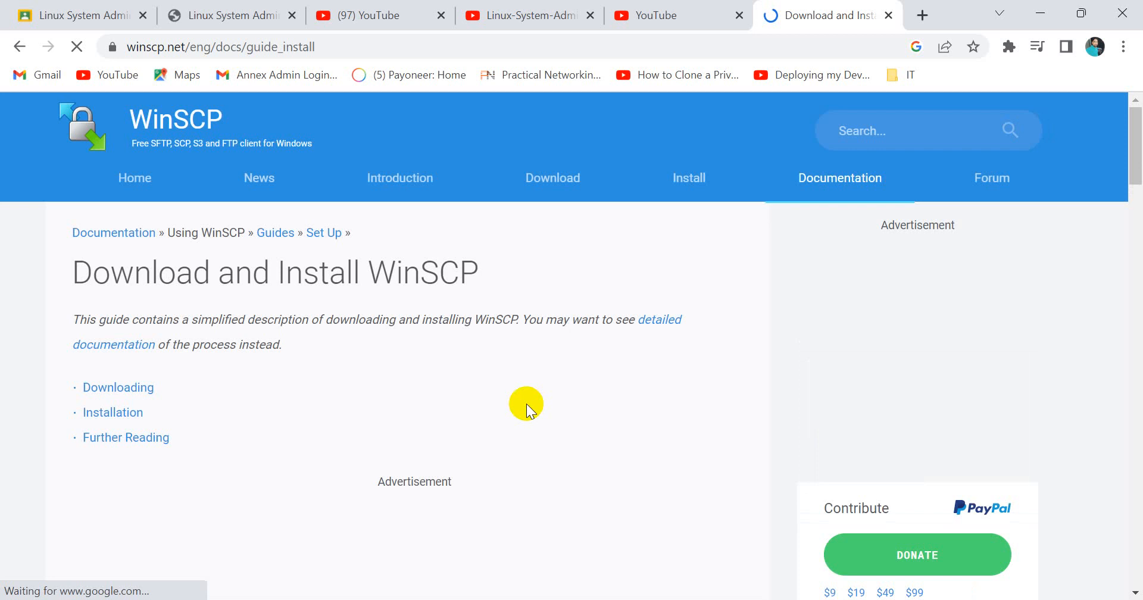
pyautogui.scroll(-6, 528, 405)
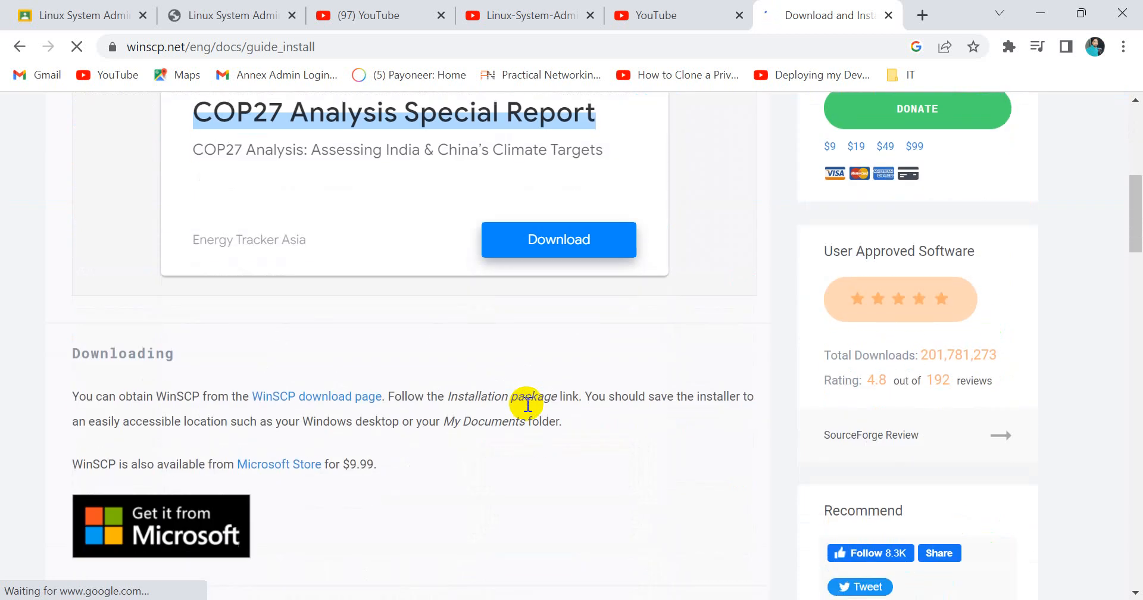
pyautogui.scroll(-20, 528, 405)
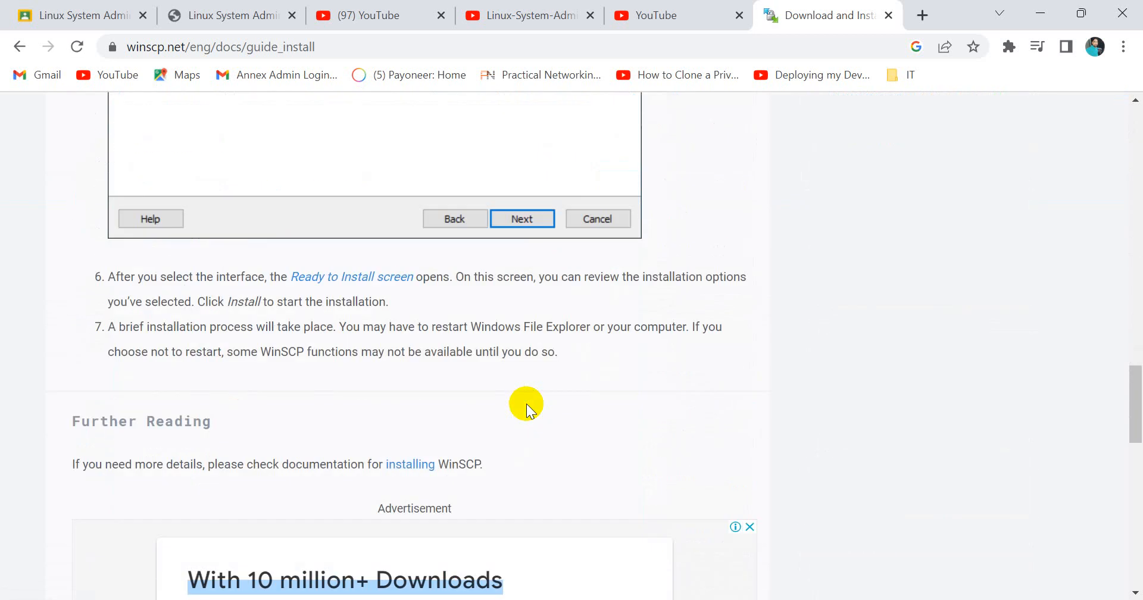
pyautogui.scroll(-8, 527, 409)
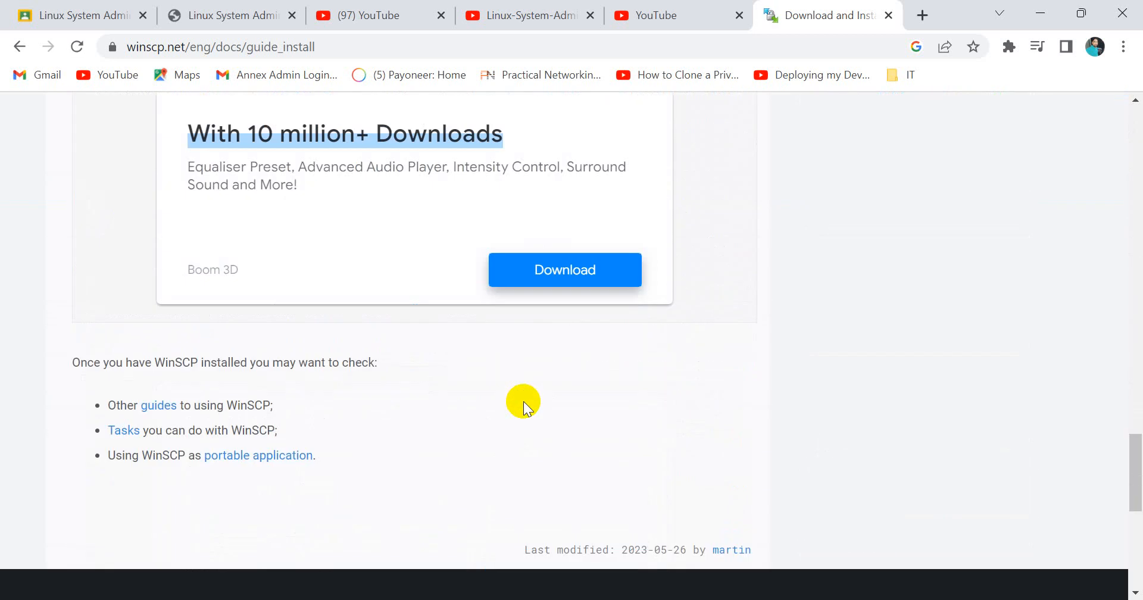
pyautogui.scroll(-7, 523, 401)
pyautogui.scroll(7, 523, 400)
pyautogui.scroll(20, 403, 416)
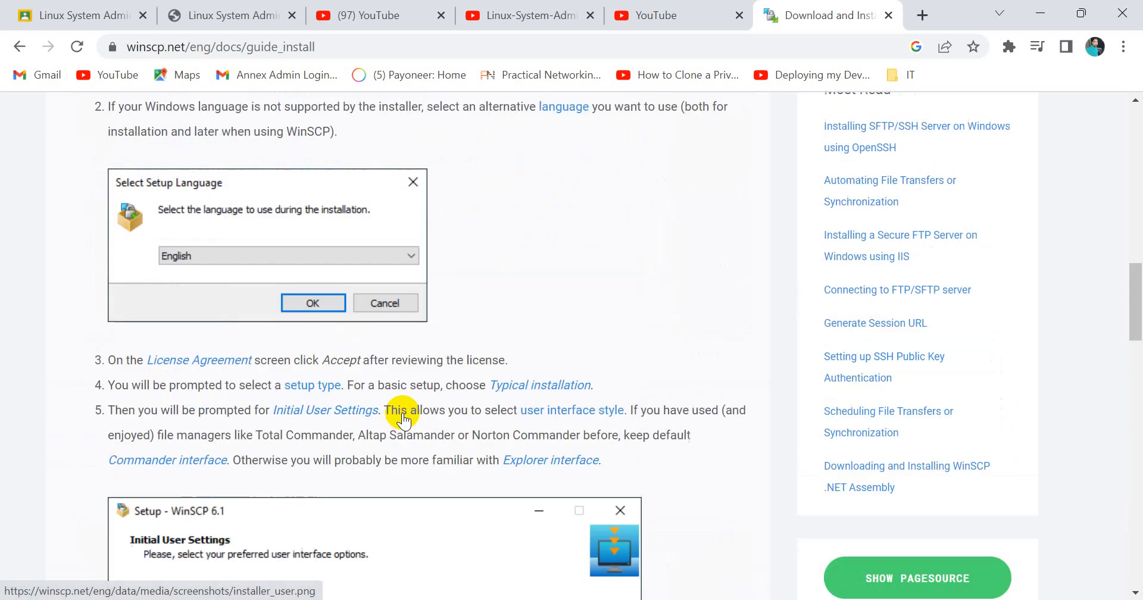
pyautogui.scroll(3, 403, 416)
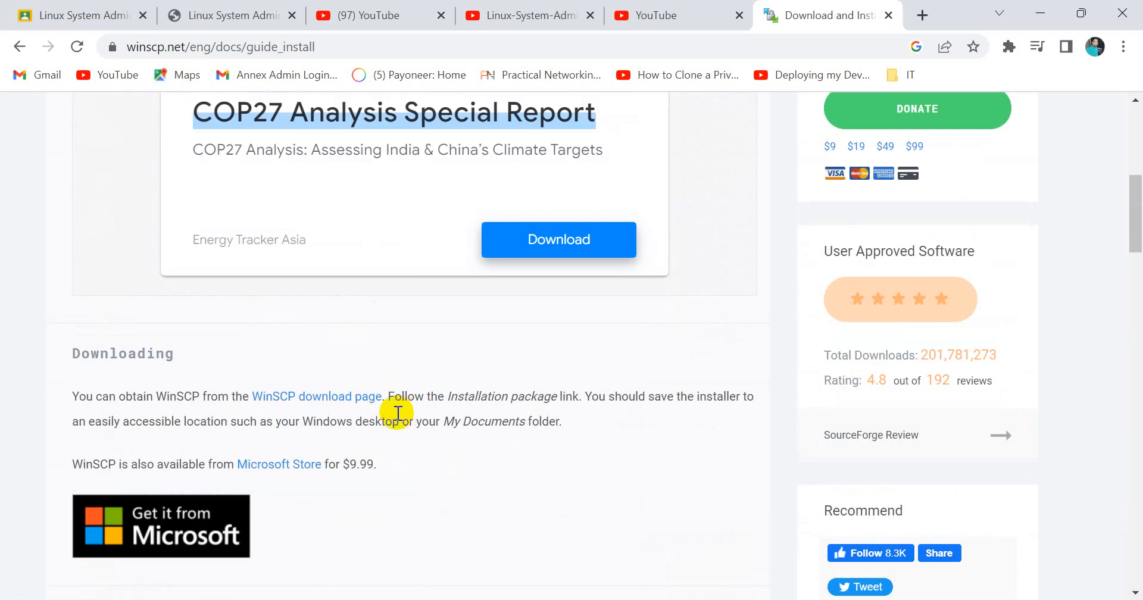
# Go to the WinSCP download page linked in the guide and download the WinSCP 6.1.1 installer
pyautogui.click(332, 407)
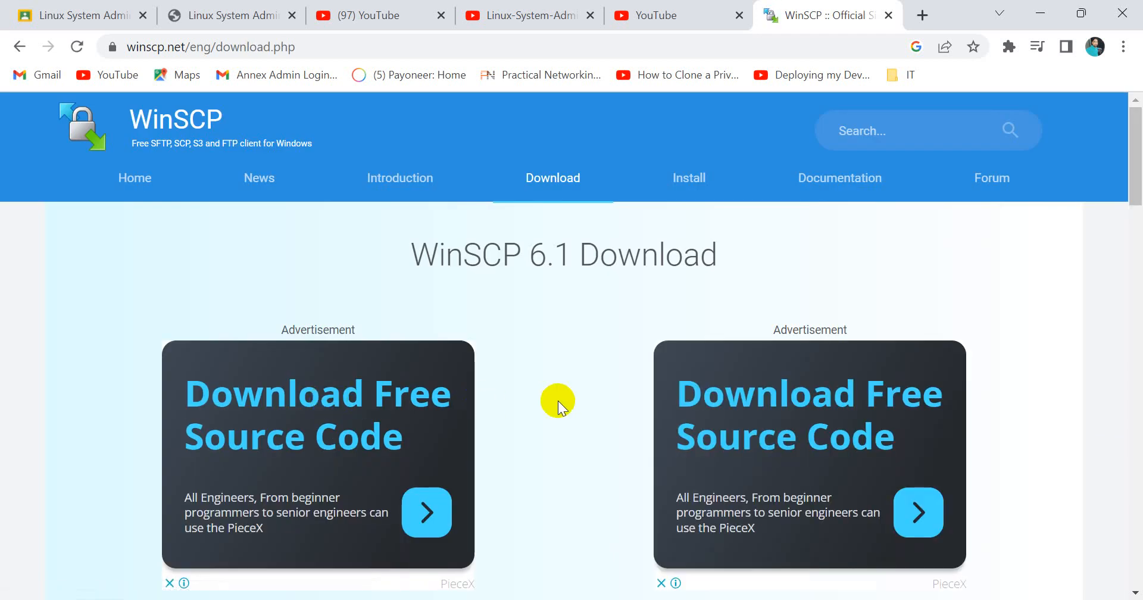
pyautogui.scroll(-5, 559, 402)
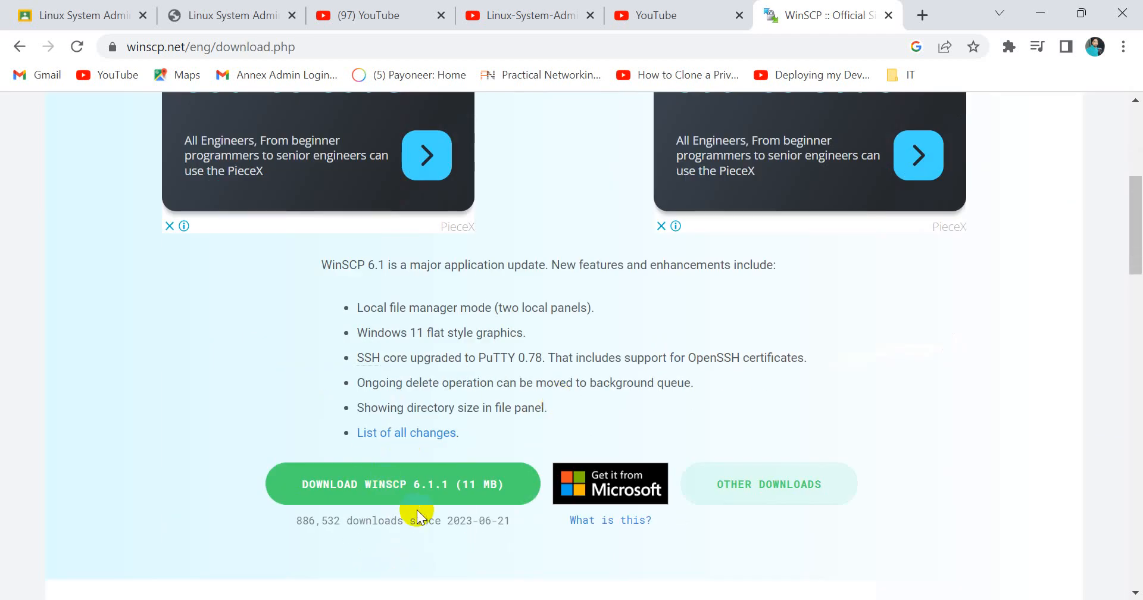
pyautogui.moveTo(366, 359); pyautogui.dragTo(743, 375)
pyautogui.moveTo(398, 311); pyautogui.dragTo(538, 309)
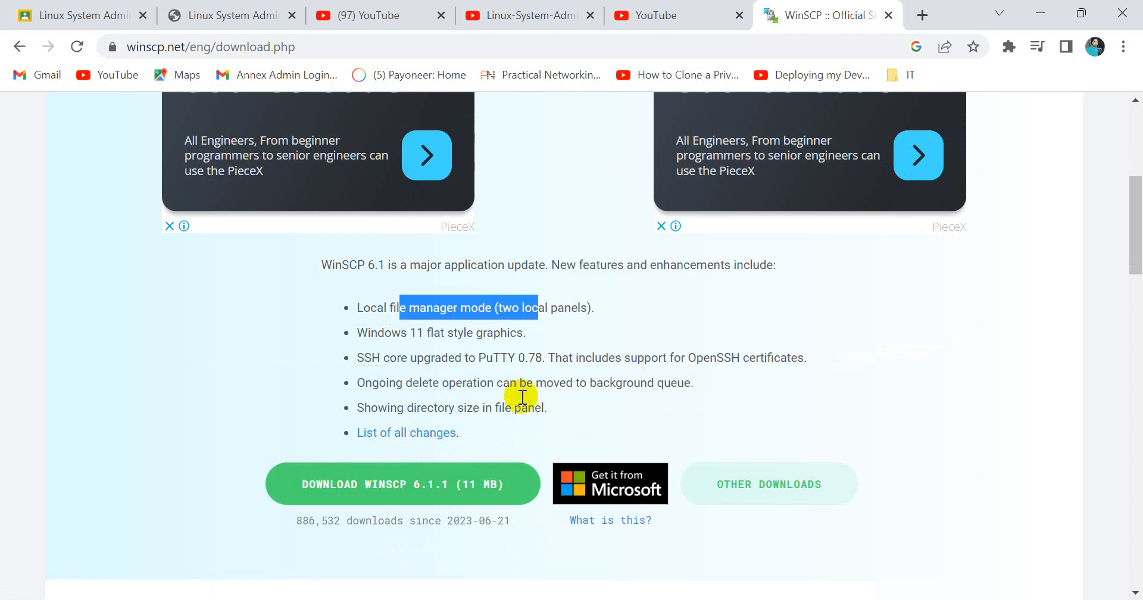
pyautogui.click(426, 487)
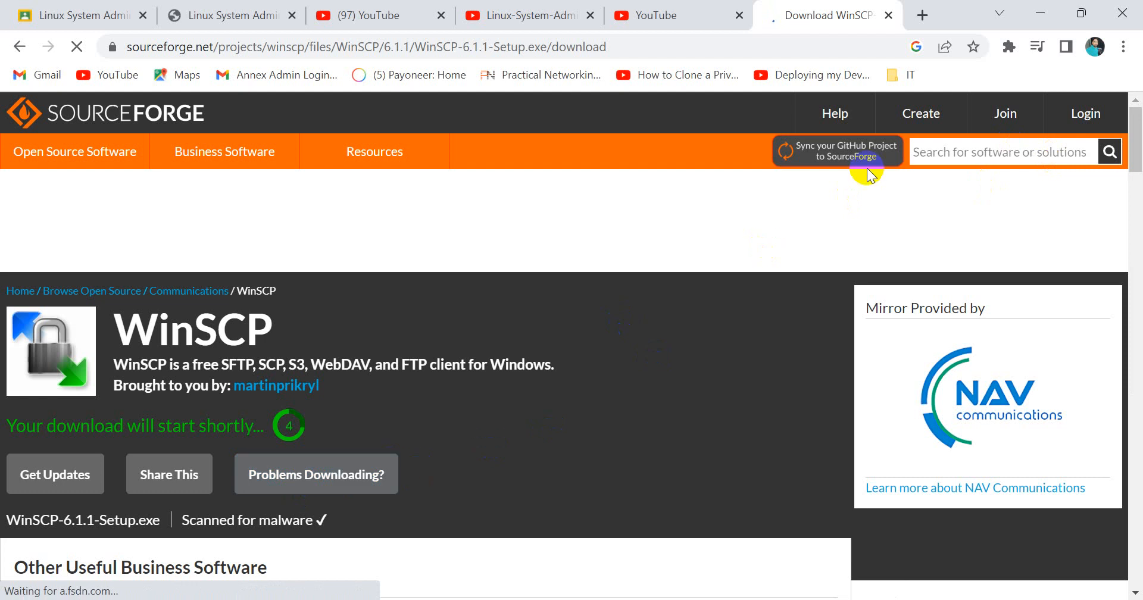
pyautogui.scroll(-5, 323, 415)
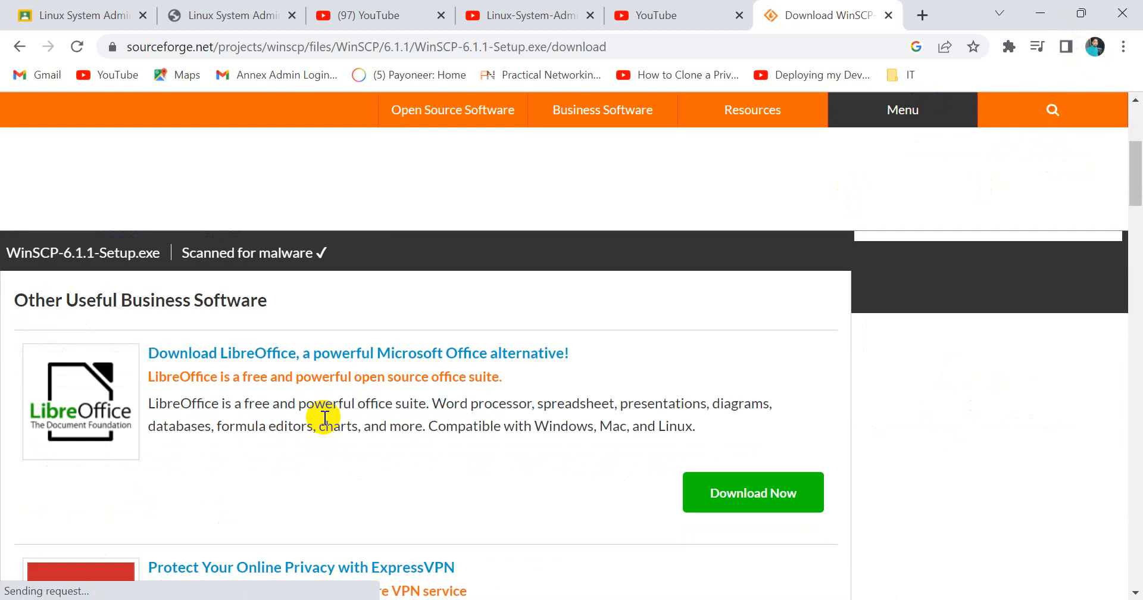
pyautogui.scroll(3, 322, 416)
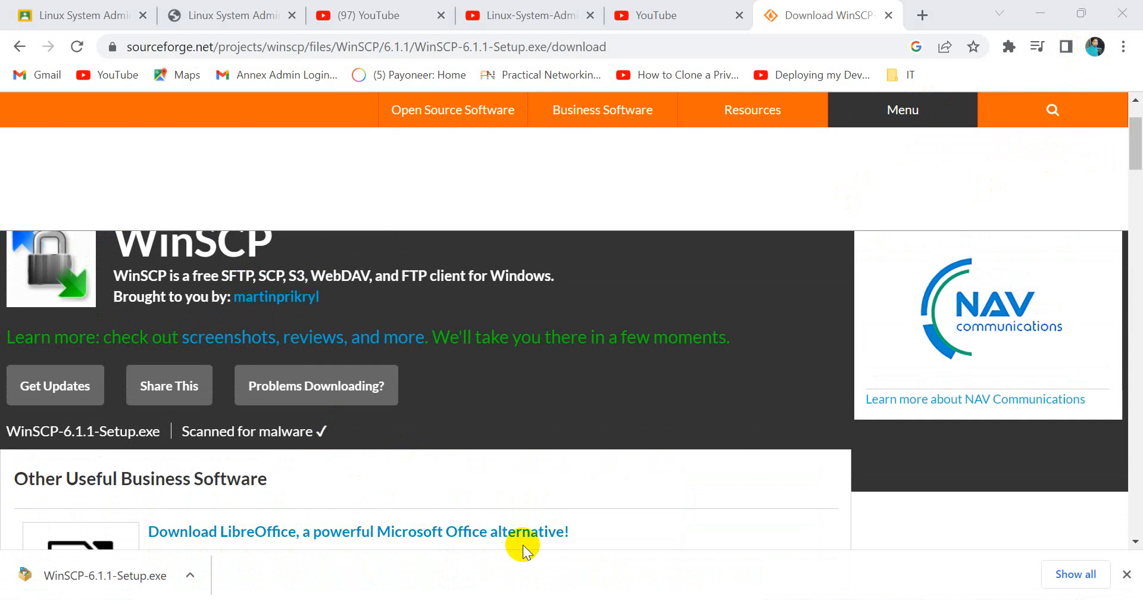
# Run WinSCP-6.1.1-Setup.exe for all users, accept the license, and choose typical installation with the Commander interface
pyautogui.click(95, 590)
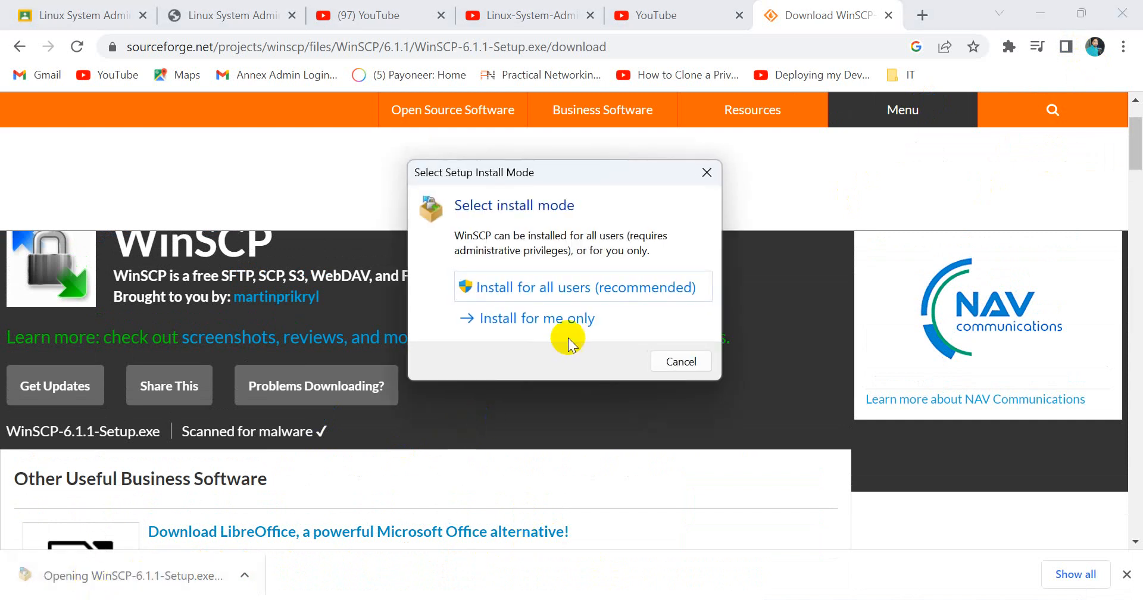
pyautogui.click(563, 287)
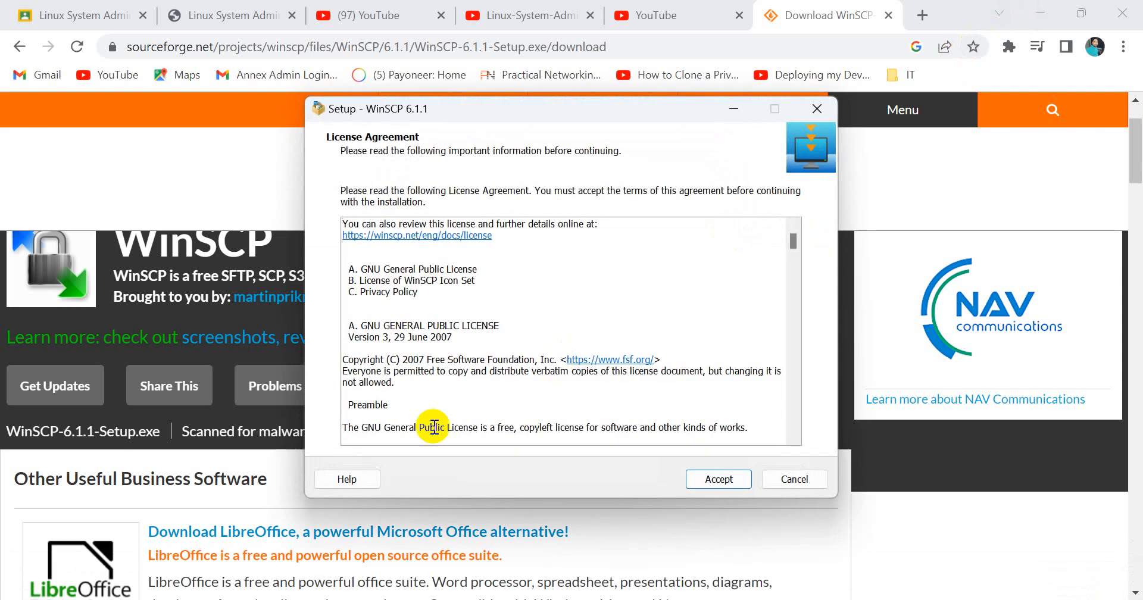
pyautogui.click(718, 476)
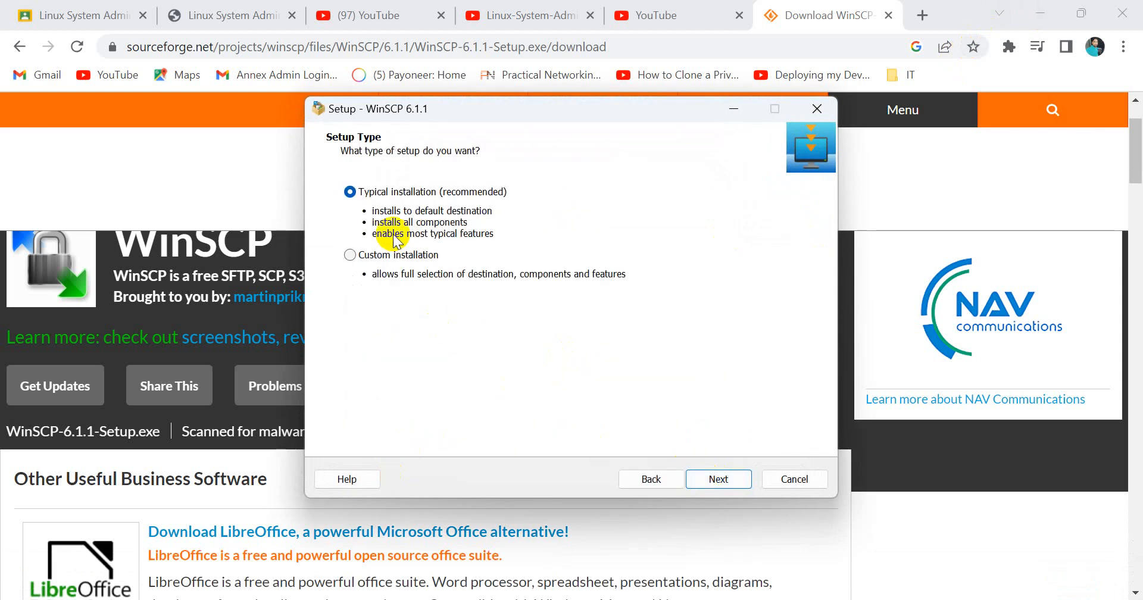
pyautogui.click(718, 479)
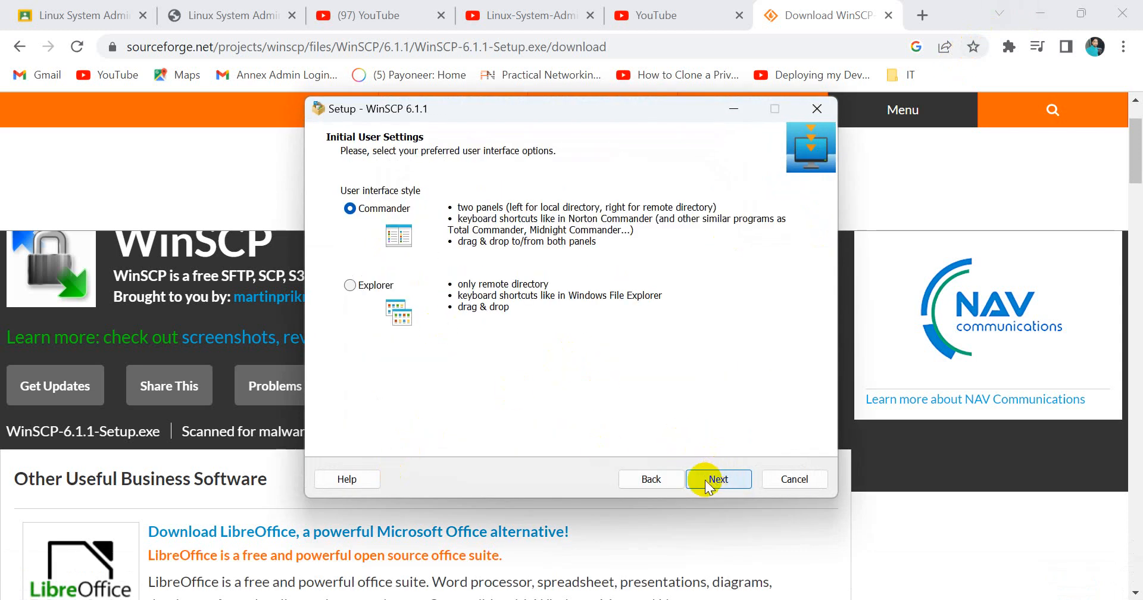
pyautogui.click(720, 479)
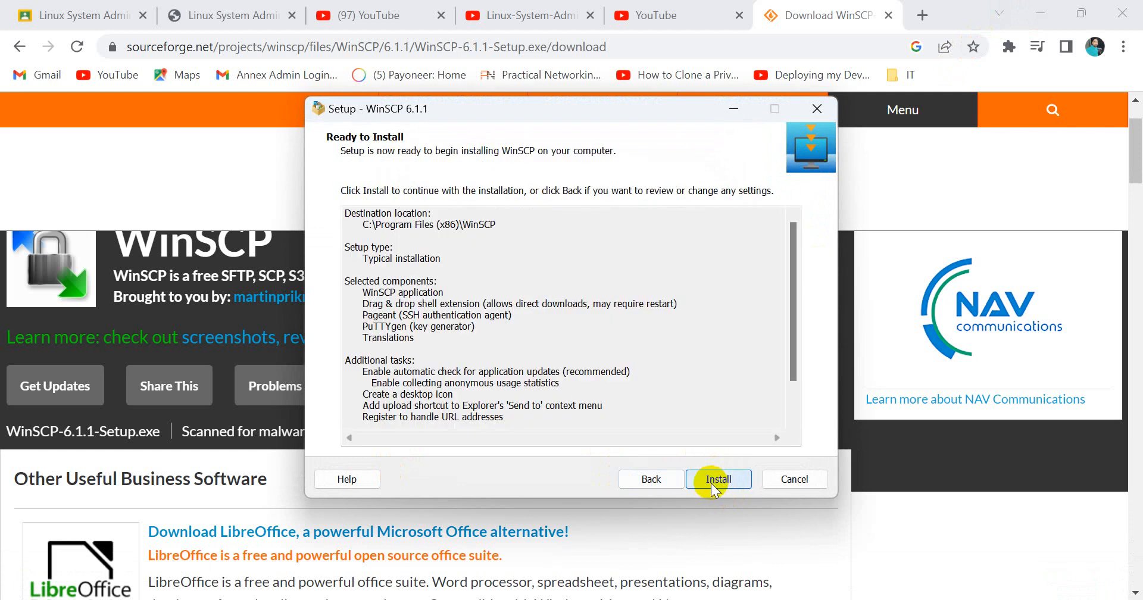
# Install WinSCP and finish the setup wizard with Launch WinSCP enabled, closing the getting started page
pyautogui.click(1041, 13)
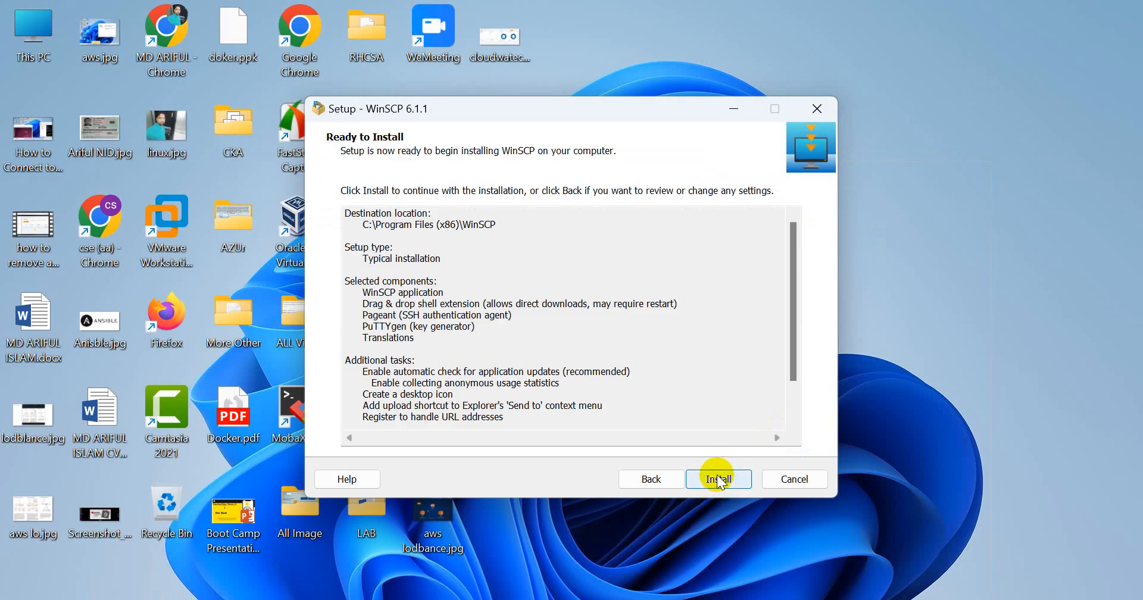
pyautogui.click(719, 480)
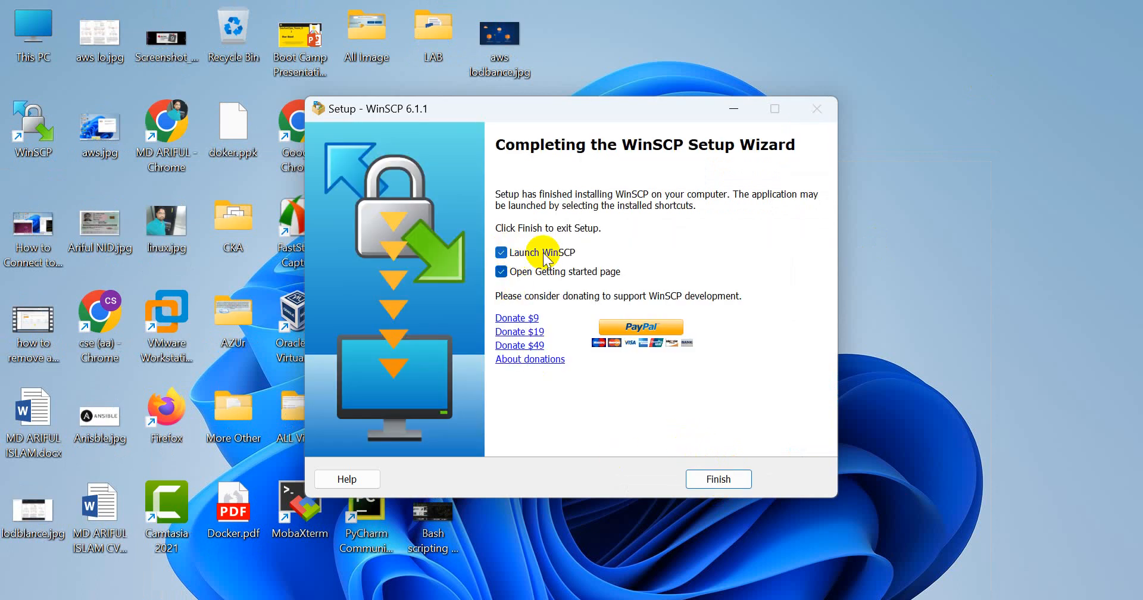
pyautogui.click(719, 479)
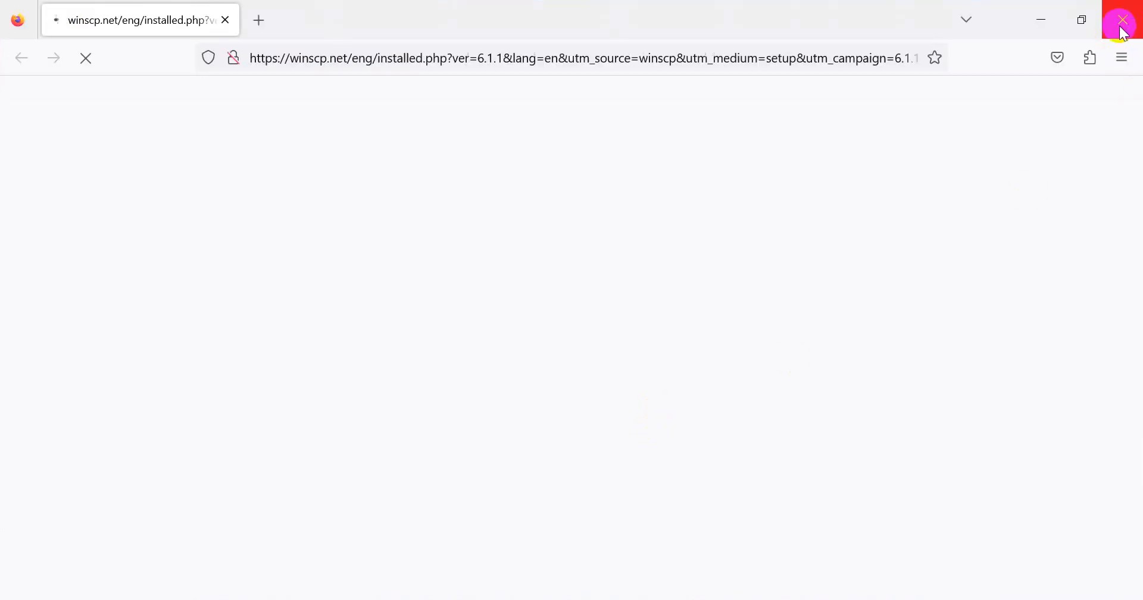
pyautogui.click(1124, 33)
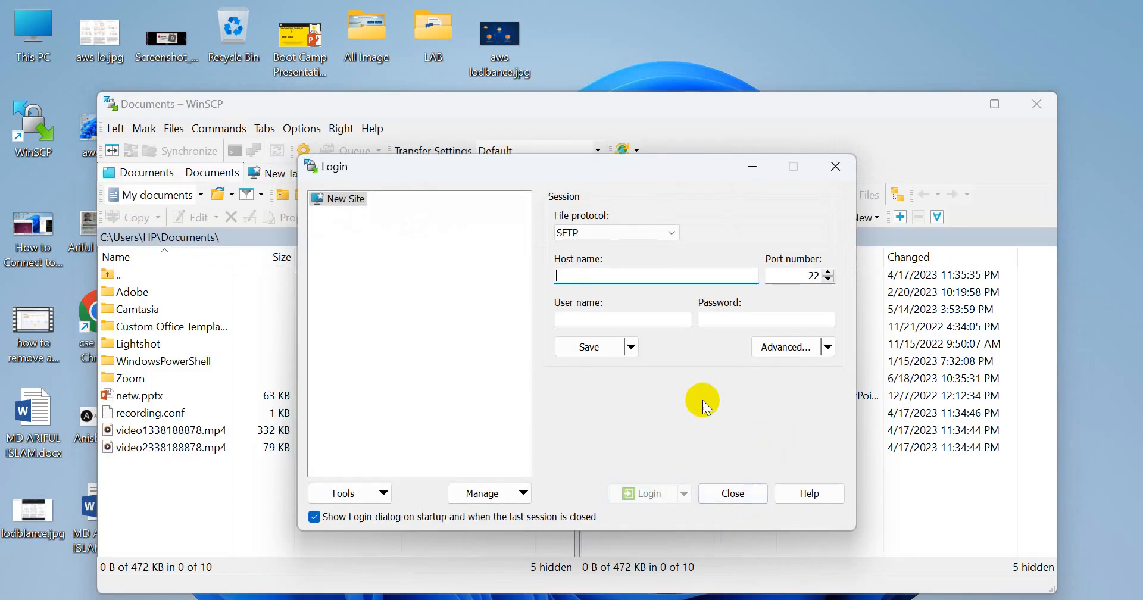
pyautogui.moveTo(657, 176); pyautogui.dragTo(765, 142)
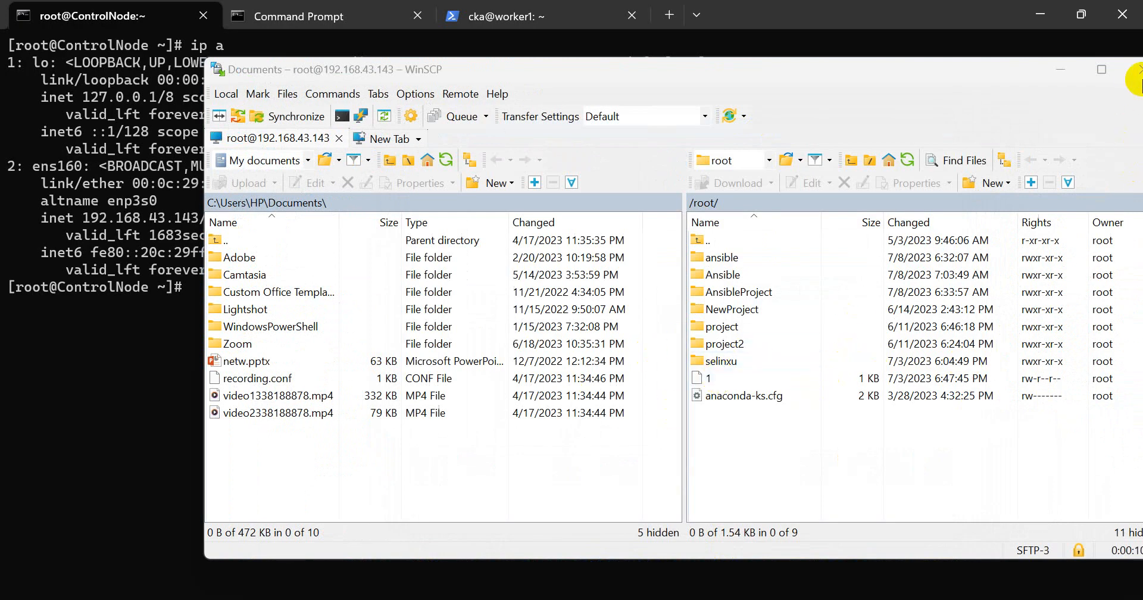
pyautogui.click(1138, 70)
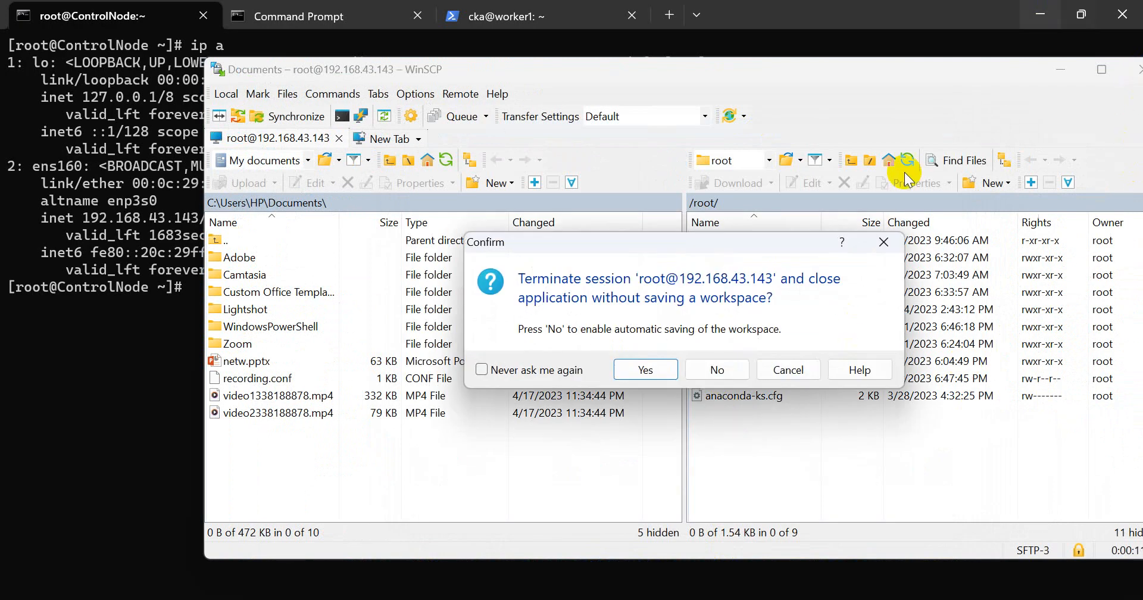
pyautogui.click(645, 370)
pyautogui.click(1041, 13)
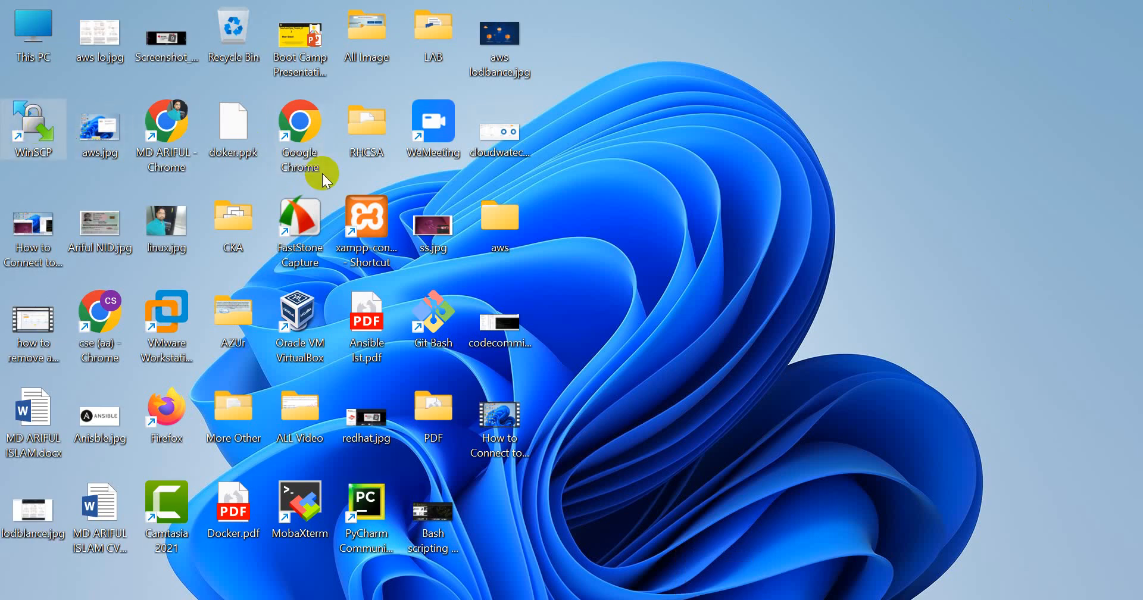
# Launch WinSCP from the desktop and enter 192.168.43.143 as the host name for the new site
pyautogui.press('Return')
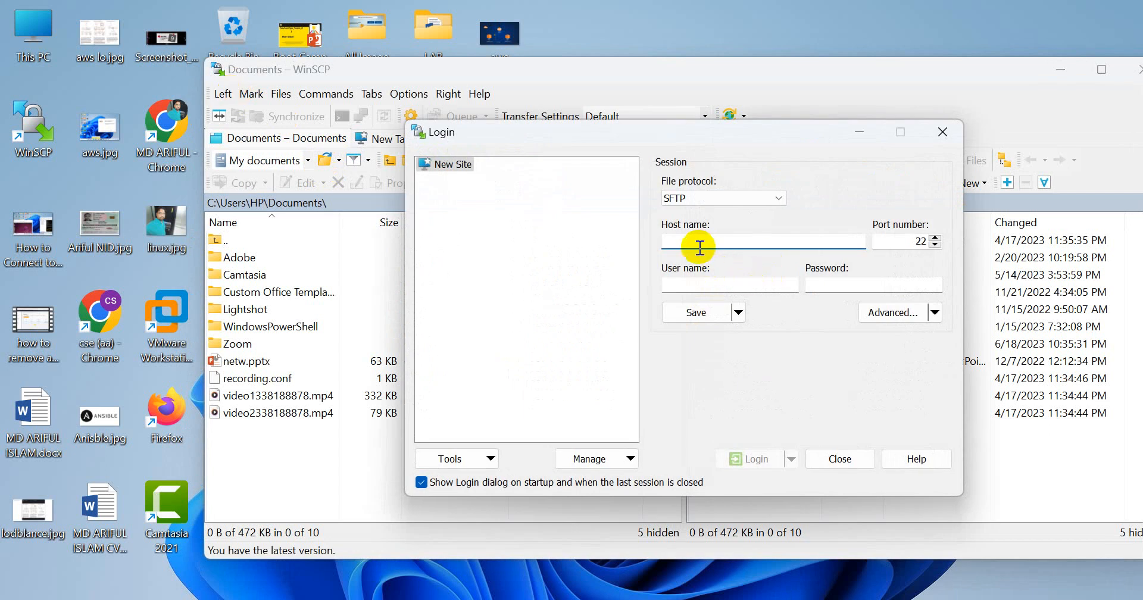
pyautogui.write('192.168.43.143')
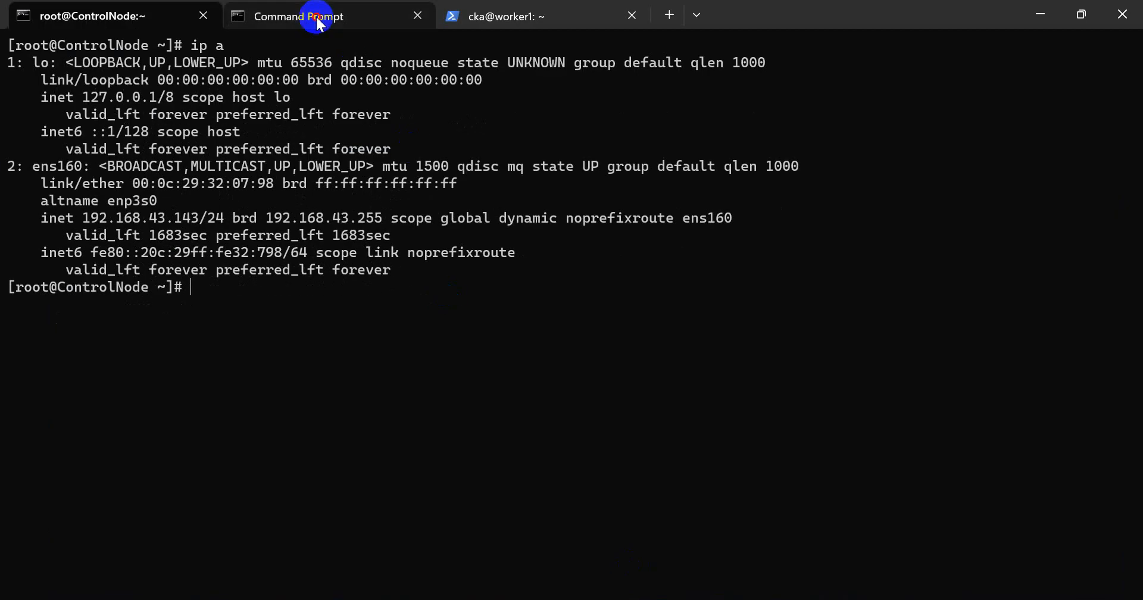
pyautogui.click(319, 13)
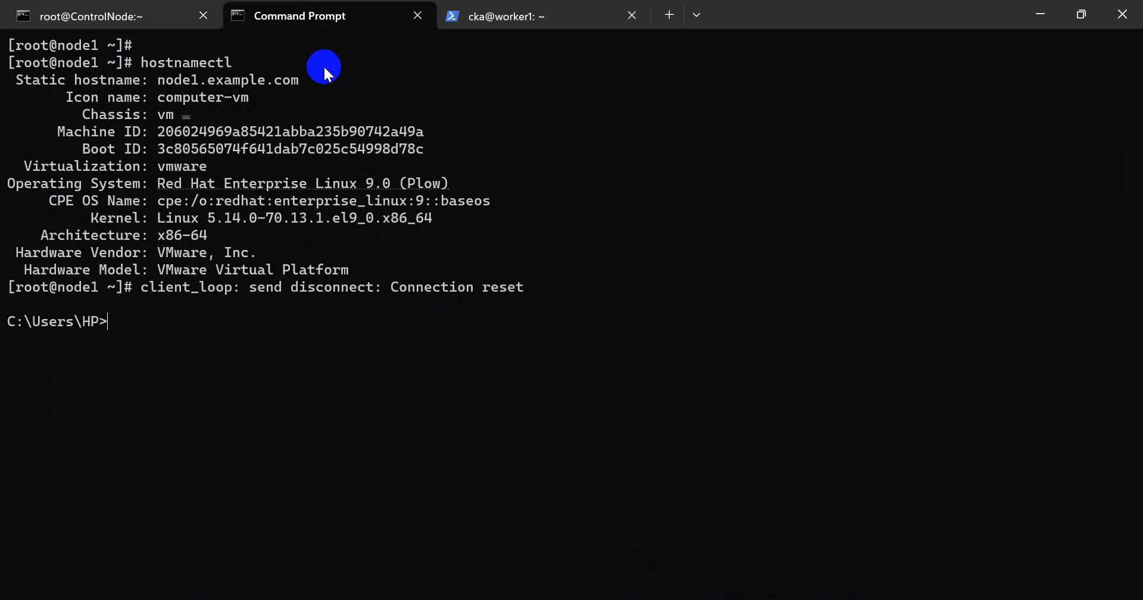
pyautogui.press('Up')
pyautogui.press('Return')
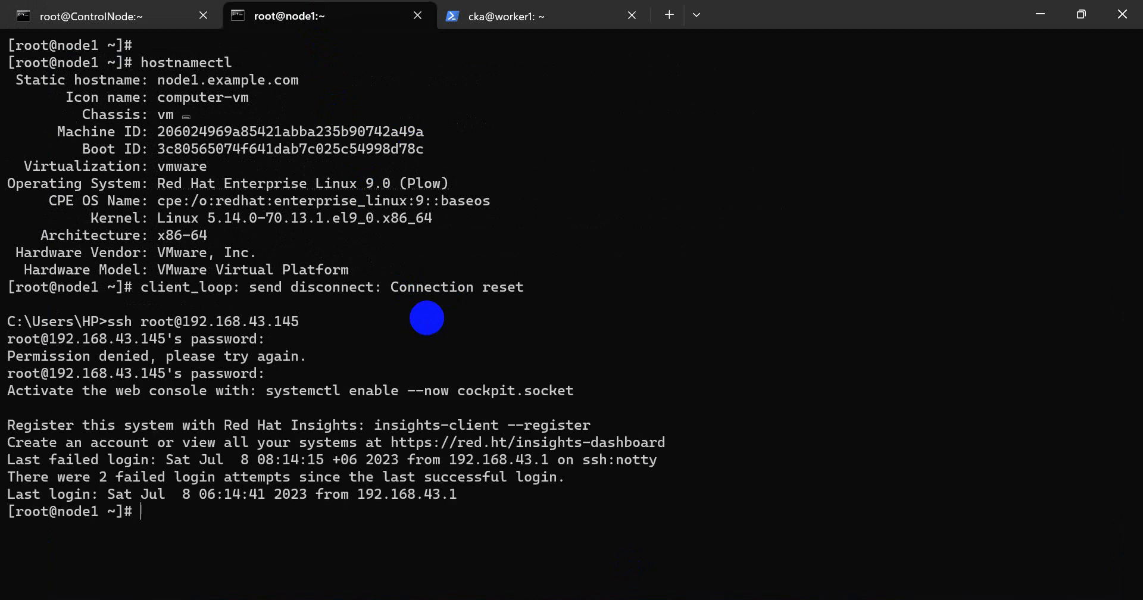
pyautogui.press('Return')
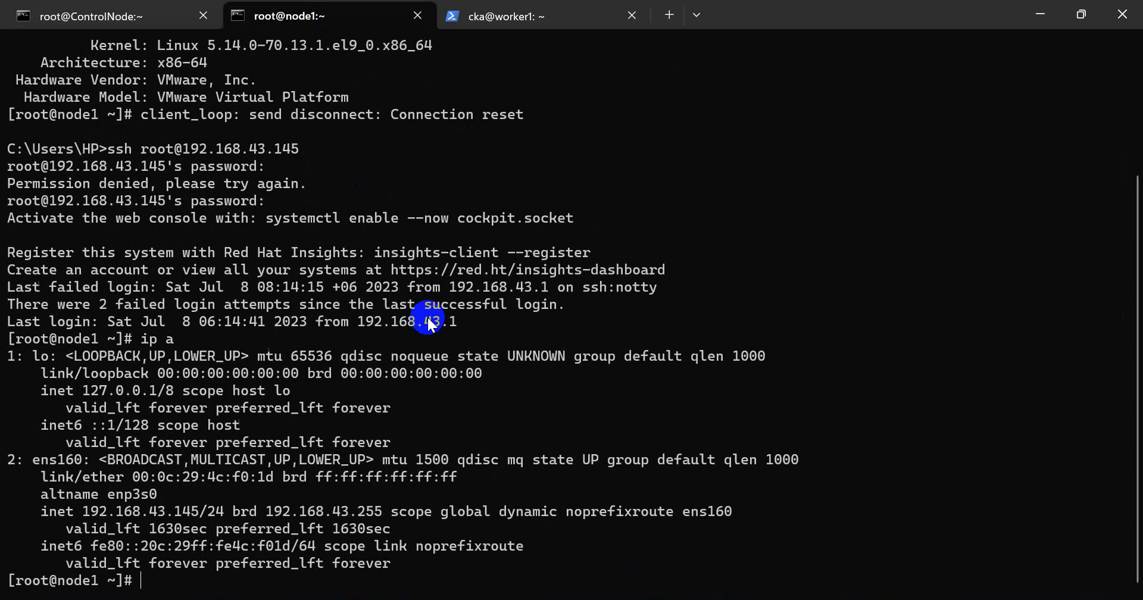
# Copy the ens160 address 192.168.43.145 from the terminal and replace the WinSCP host name with it
pyautogui.moveTo(83, 511); pyautogui.dragTo(189, 515)
pyautogui.hotkey('ctrl', 'c')
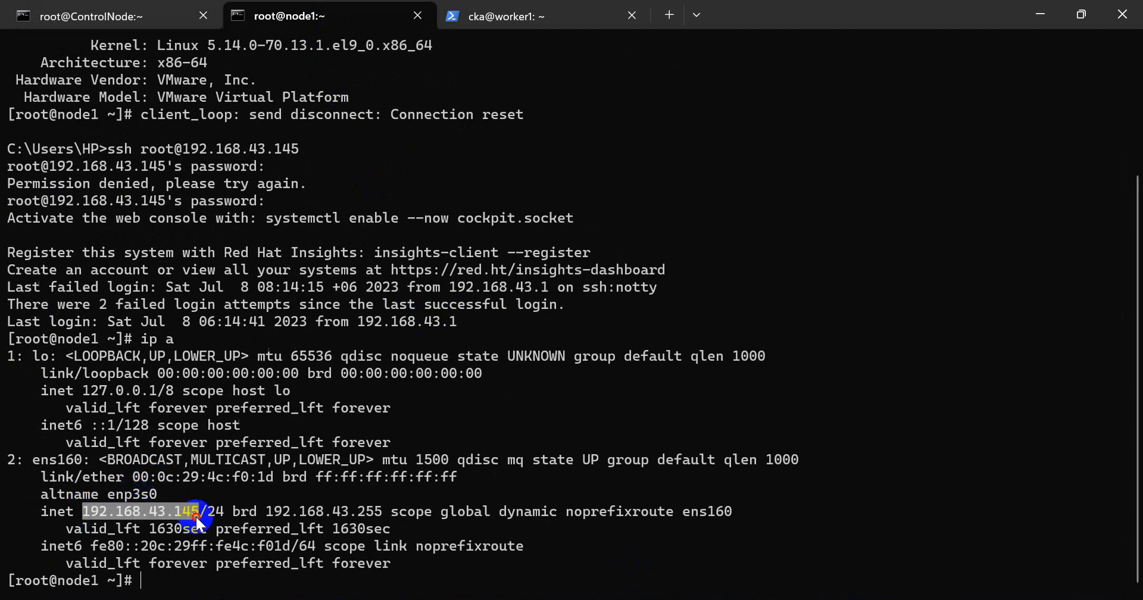
pyautogui.rightClick(184, 515)
pyautogui.click(1042, 16)
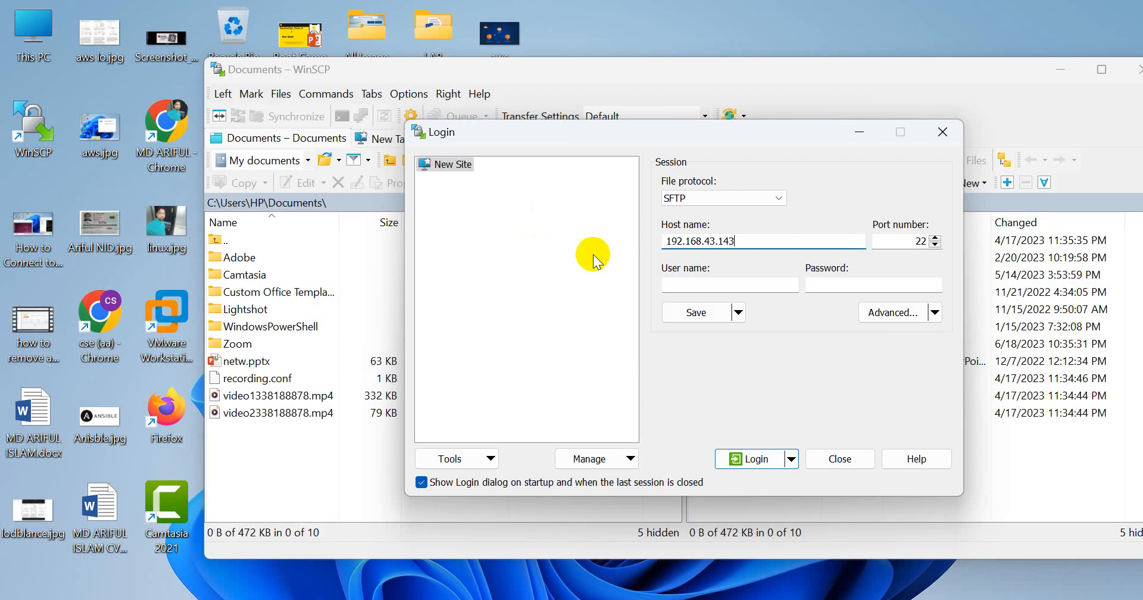
pyautogui.moveTo(744, 242); pyautogui.dragTo(626, 238)
pyautogui.hotkey('ctrl', 'v')
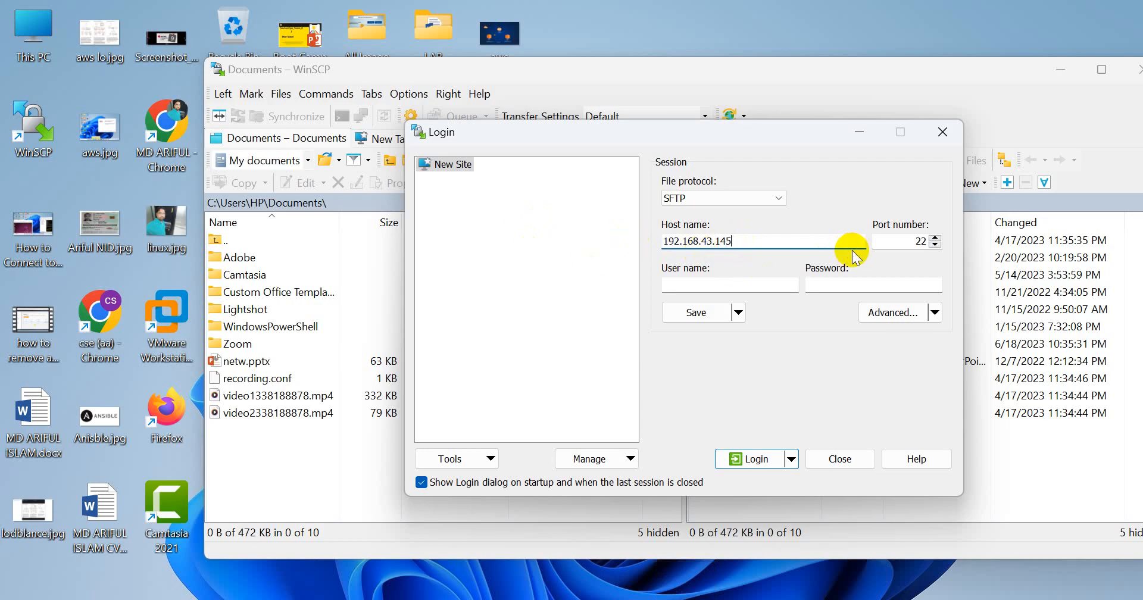
# Log in to 192.168.43.145 as root with the account password and accept the server's host key into the cache
pyautogui.click(713, 284)
pyautogui.write('root')
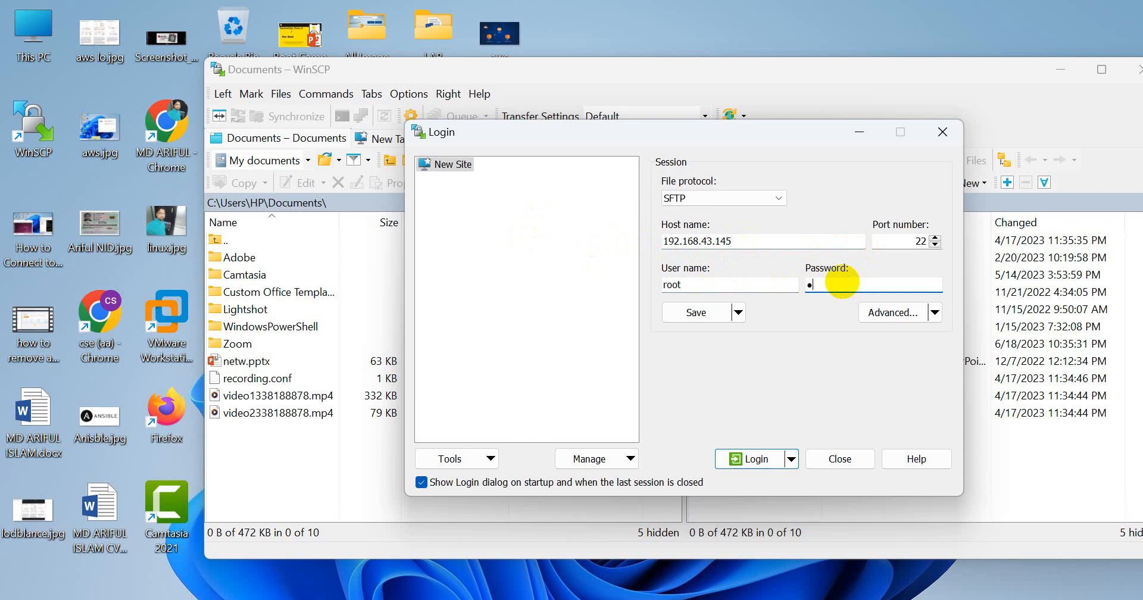
pyautogui.click(762, 462)
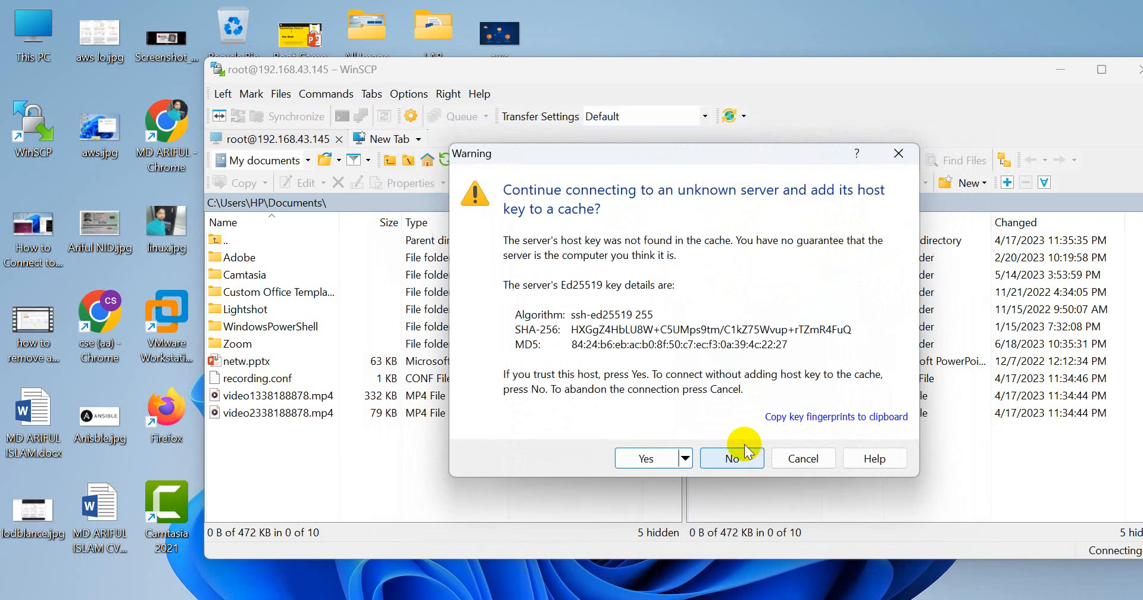
pyautogui.click(650, 459)
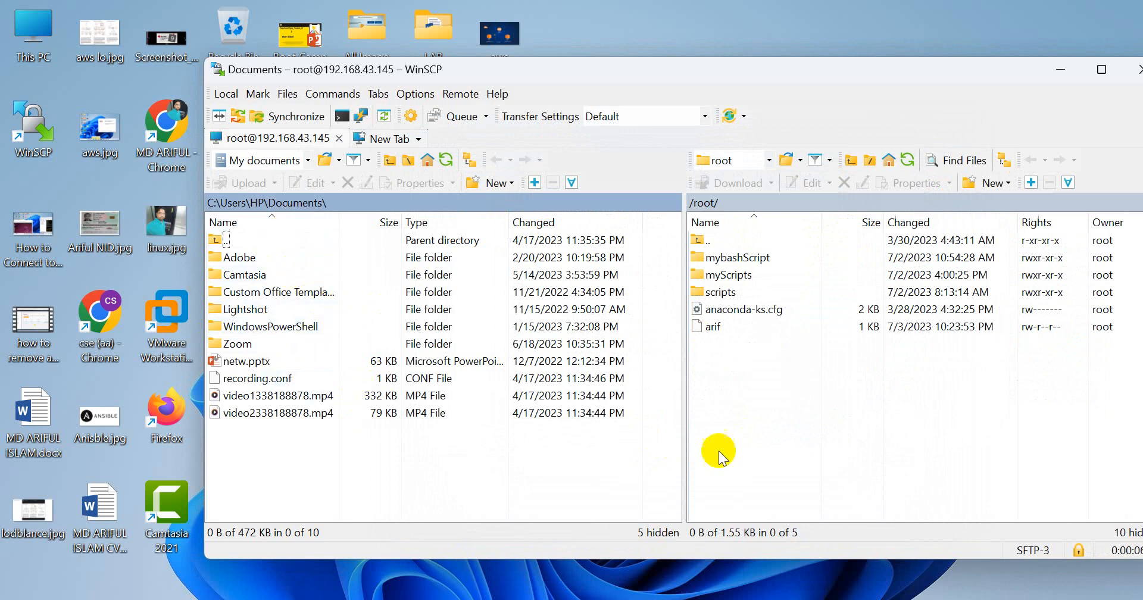
# Open the local Documents\Adobe folder and upload PhotoshopPrefsManager-20230208-132223.log to the remote /root/ directory, with the upload dialog disabled for future transfers
pyautogui.click(854, 411)
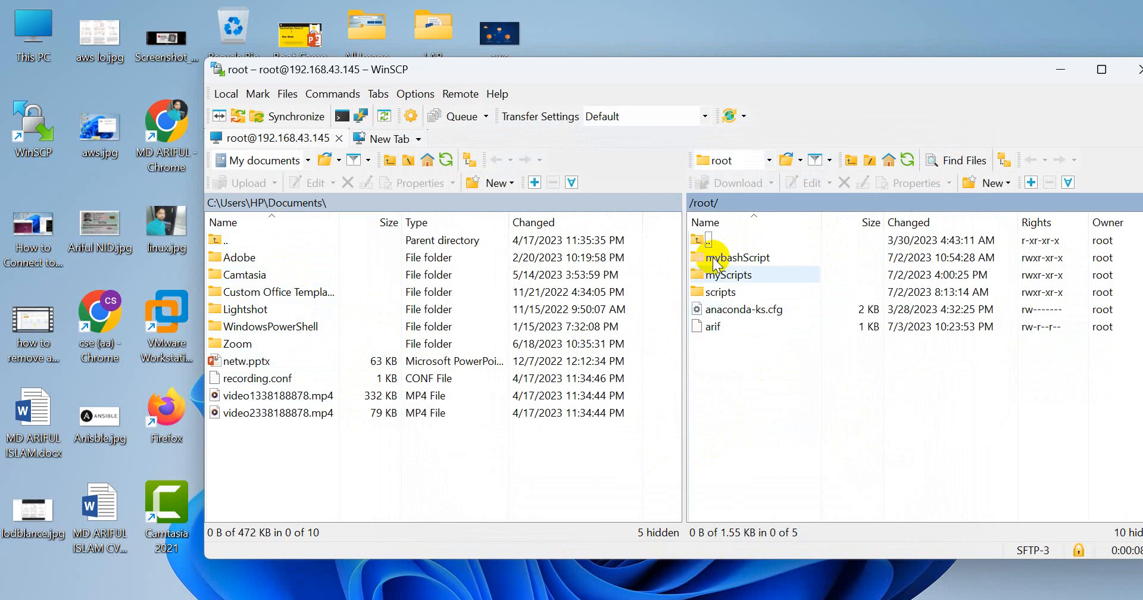
pyautogui.moveTo(786, 86); pyautogui.dragTo(834, 78)
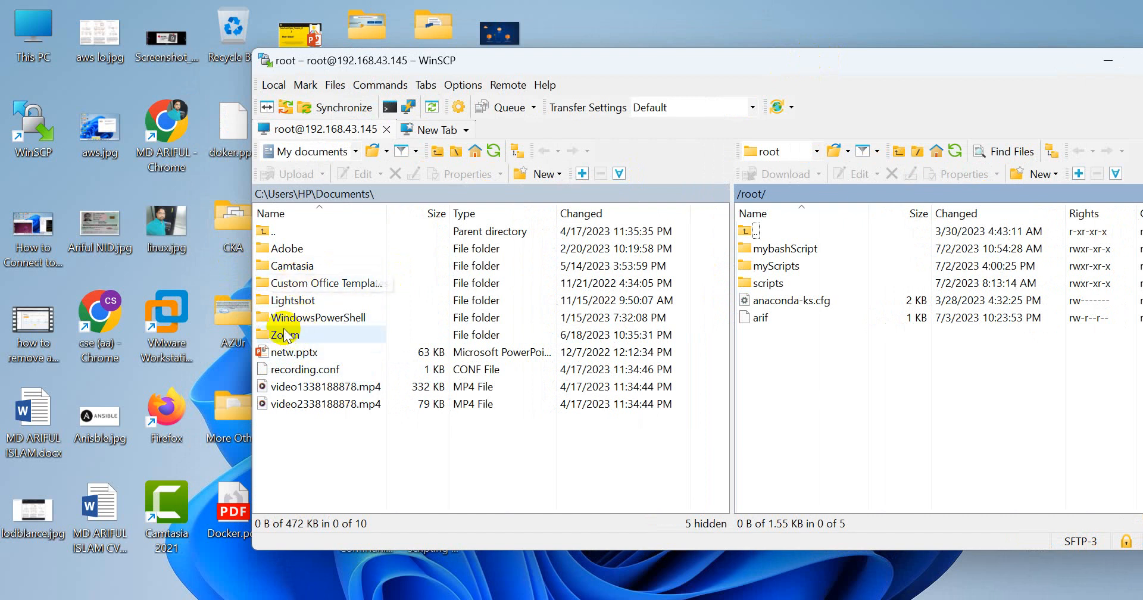
pyautogui.doubleClick(281, 266)
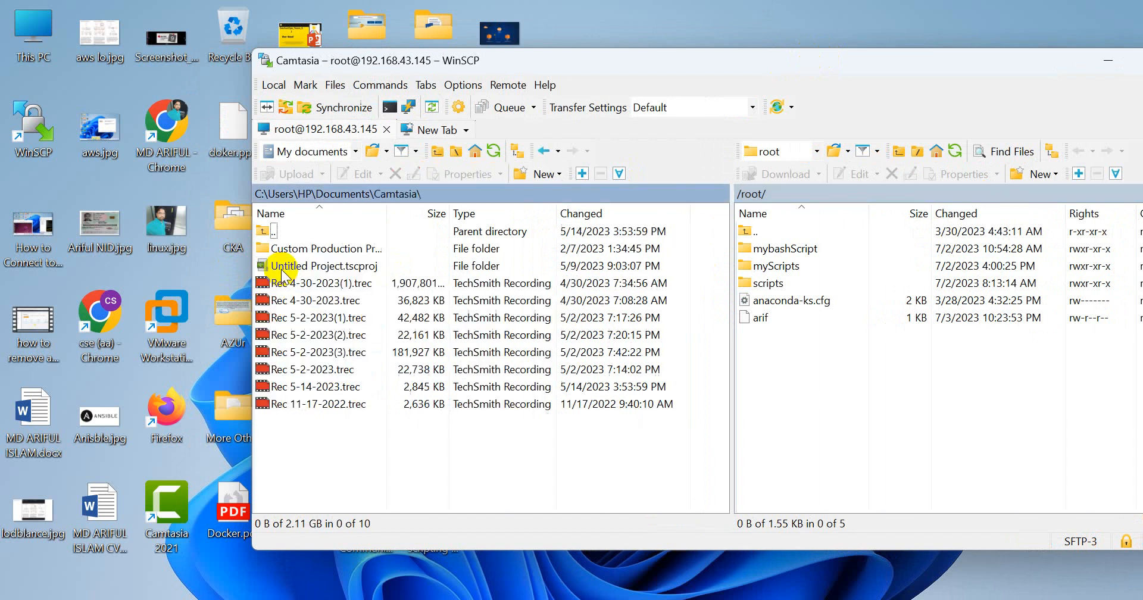
pyautogui.click(267, 231)
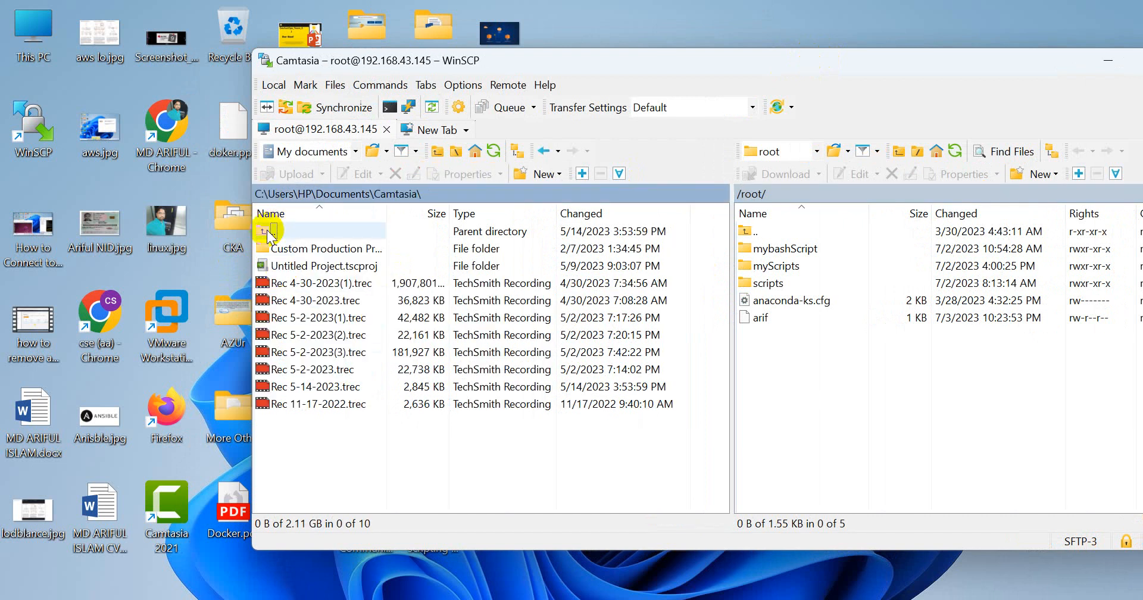
pyautogui.doubleClick(267, 230)
pyautogui.doubleClick(266, 248)
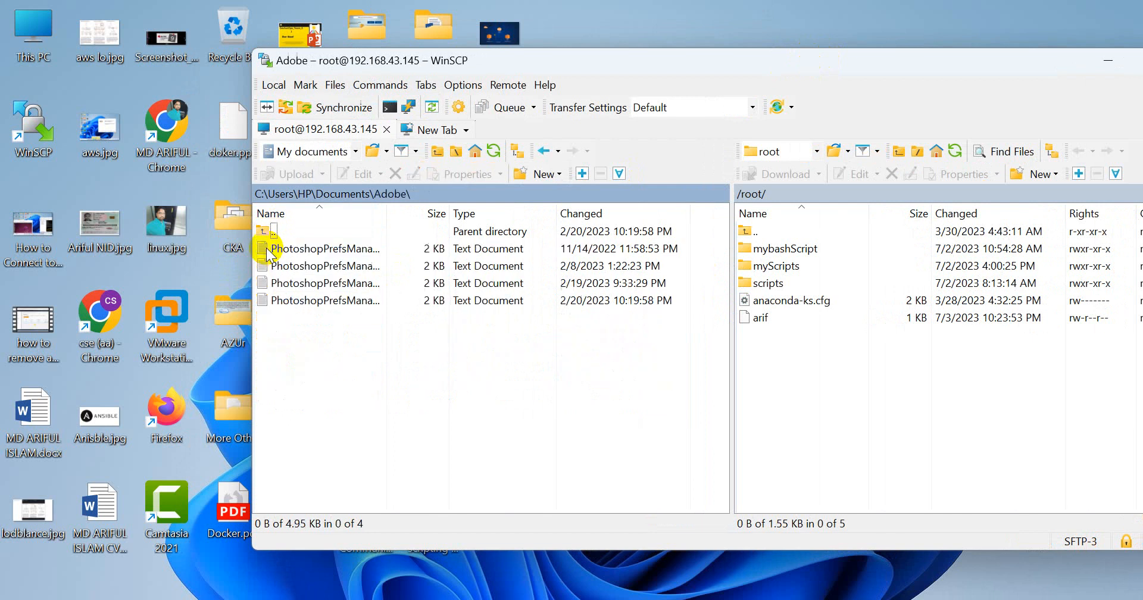
pyautogui.moveTo(269, 263); pyautogui.dragTo(794, 381)
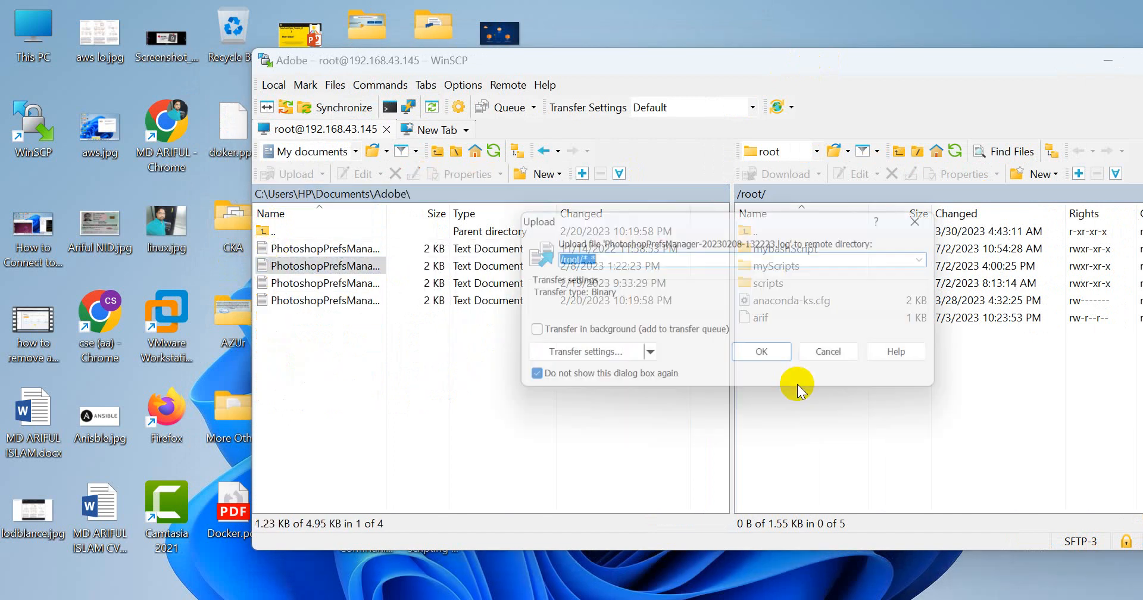
pyautogui.click(764, 358)
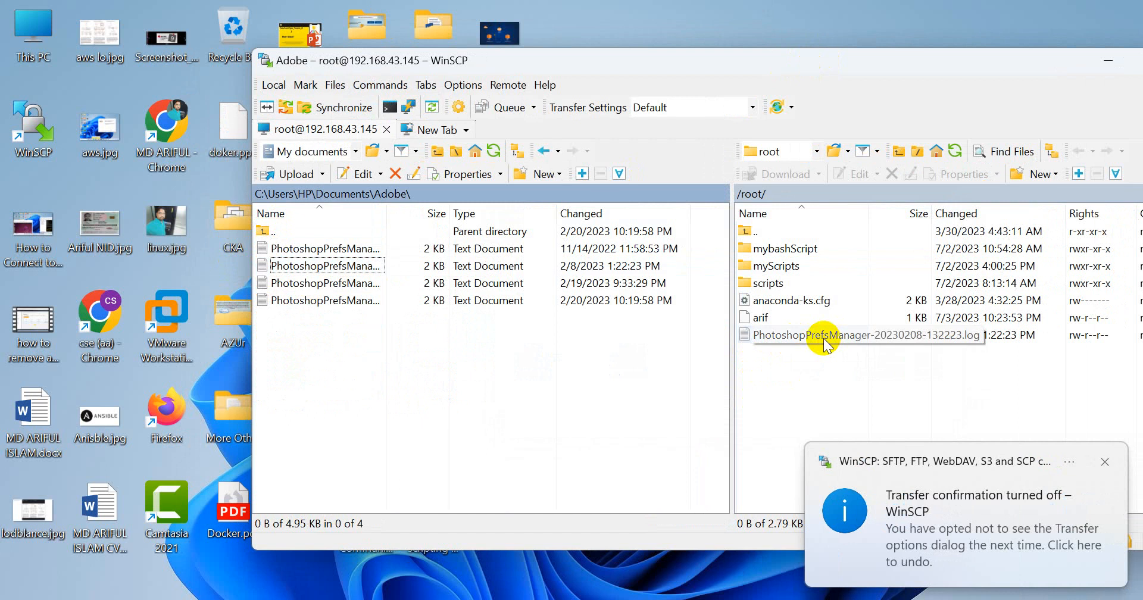
# Switch to the terminal's root@node1 session, move its window over WinSCP, and list the home directory with ls
pyautogui.moveTo(706, 596)
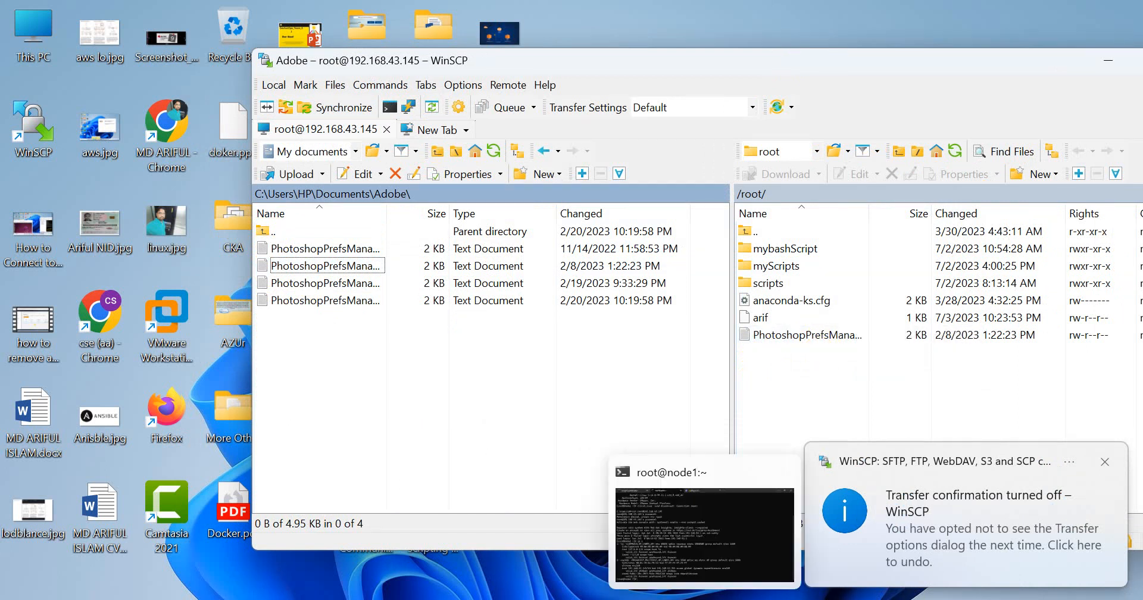
pyautogui.click(650, 554)
pyautogui.moveTo(933, 16); pyautogui.dragTo(899, 171)
pyautogui.moveTo(1091, 176); pyautogui.dragTo(708, 70)
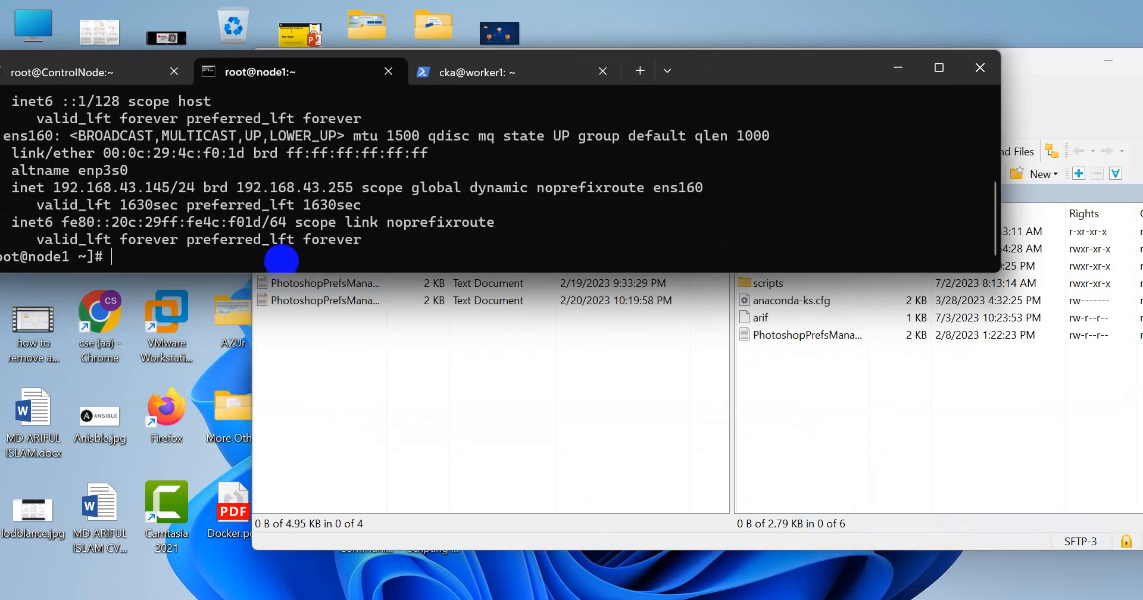
pyautogui.press('Return')
pyautogui.press('Return')
pyautogui.write('ls')
pyautogui.press('Return')
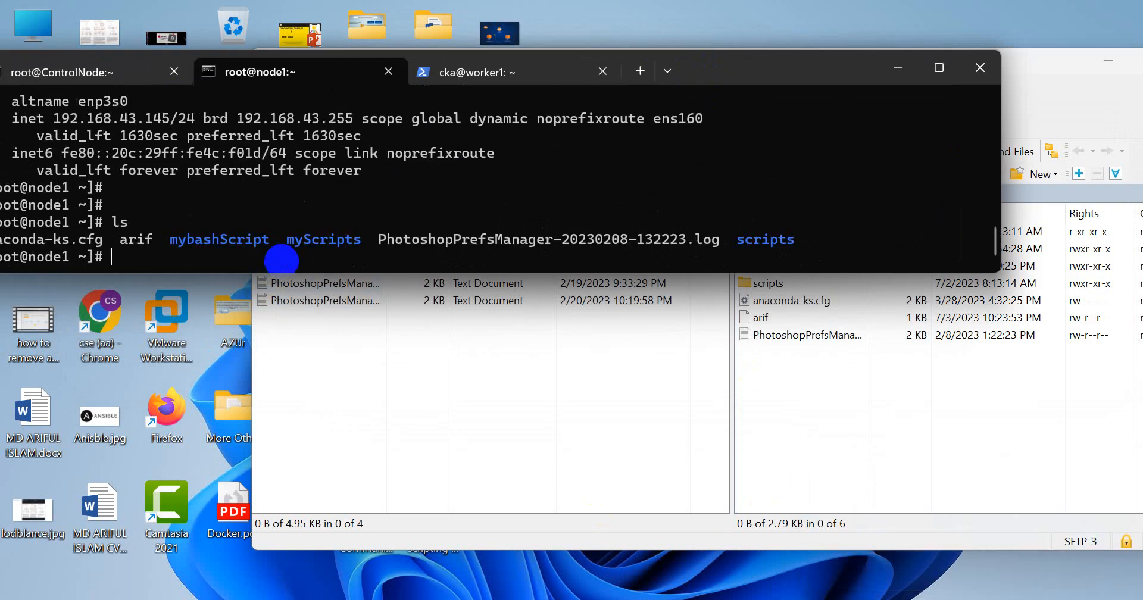
# List all files in the root home directory in long format with ls -la
pyautogui.press('Return')
pyautogui.press('Return')
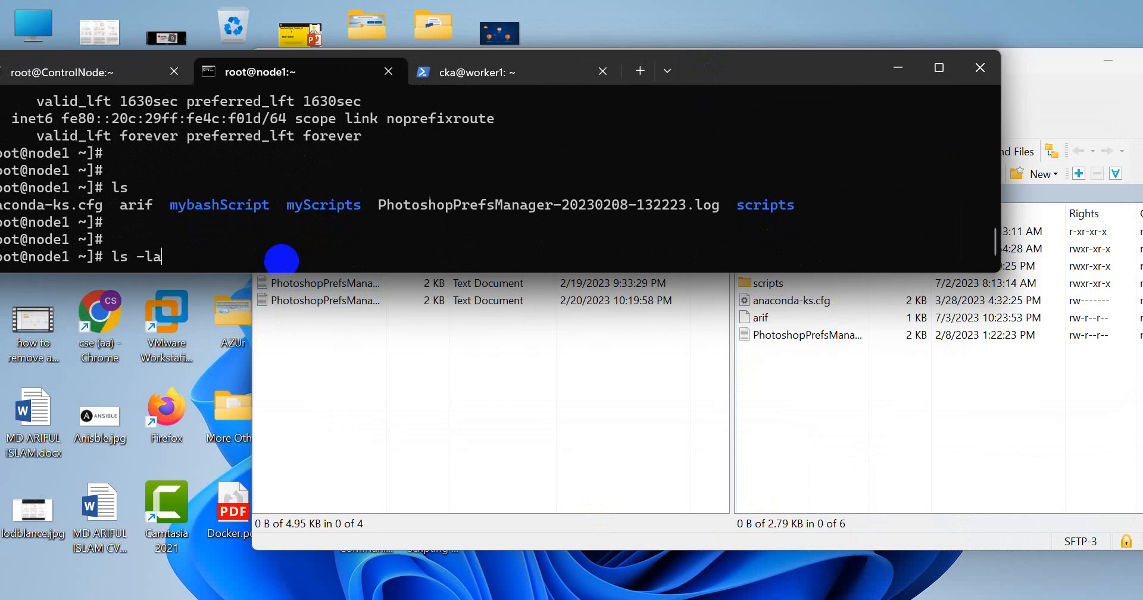
pyautogui.write('ls -la')
pyautogui.press('Return')
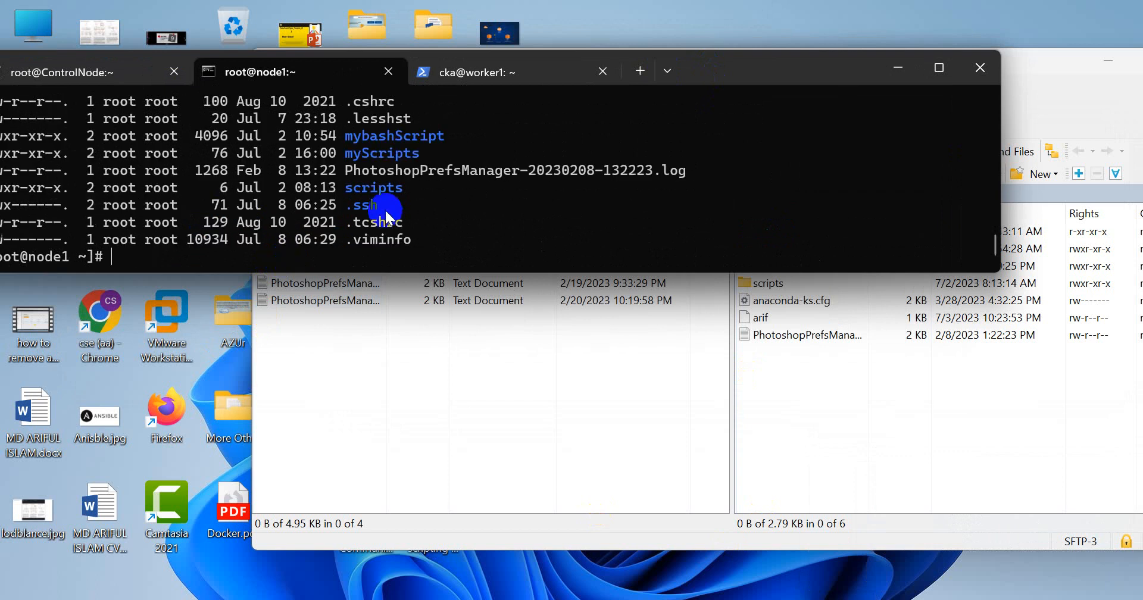
# Examine the PhotoshopPrefsManager-20230208-132223.log entry in the terminal listing and select the same file in WinSCP's remote /root/ directory
pyautogui.moveTo(347, 170); pyautogui.dragTo(686, 179)
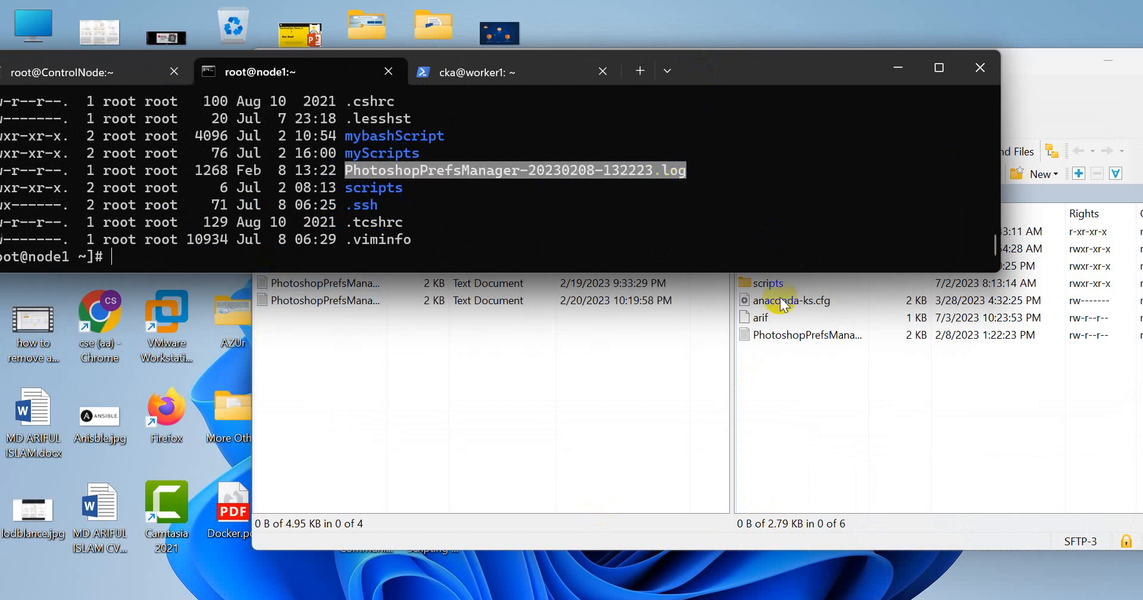
pyautogui.doubleClick(741, 63)
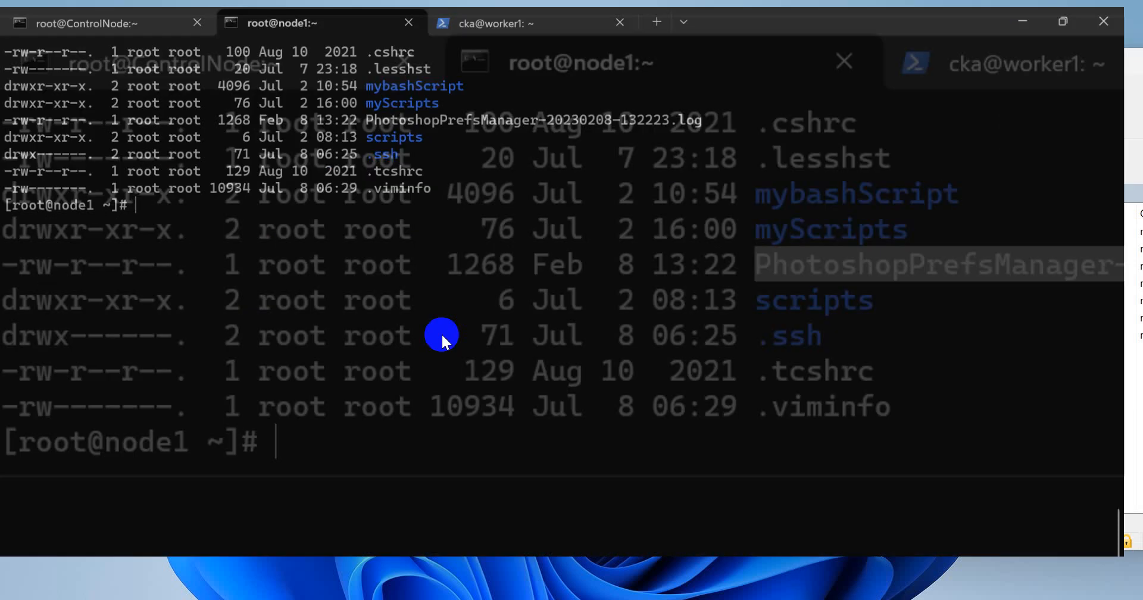
pyautogui.moveTo(700, 120); pyautogui.dragTo(352, 117)
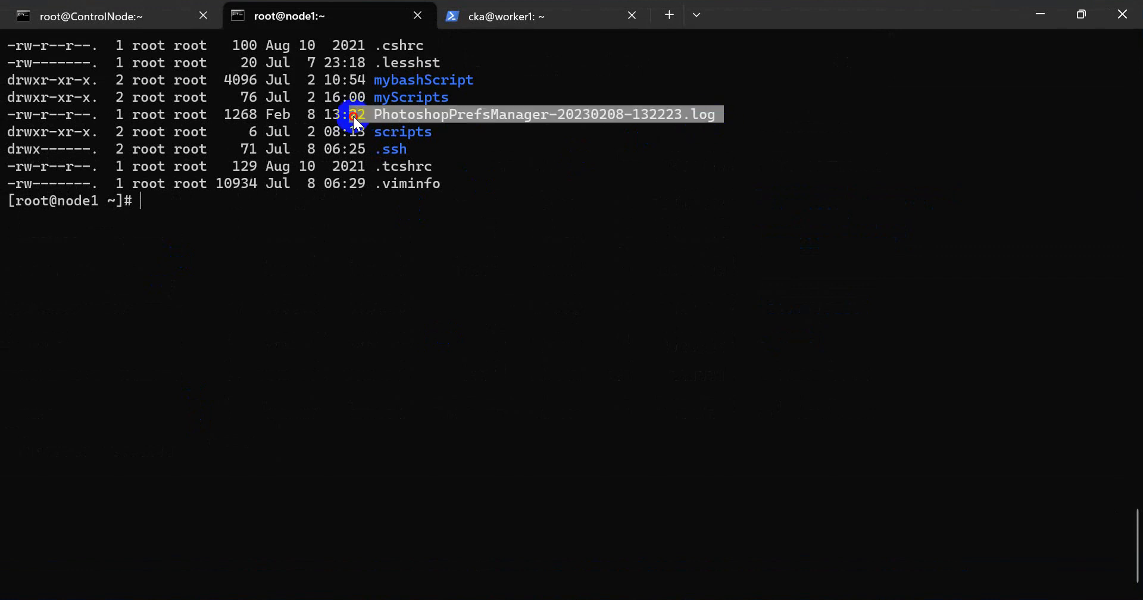
pyautogui.click(135, 225)
pyautogui.click(1070, 23)
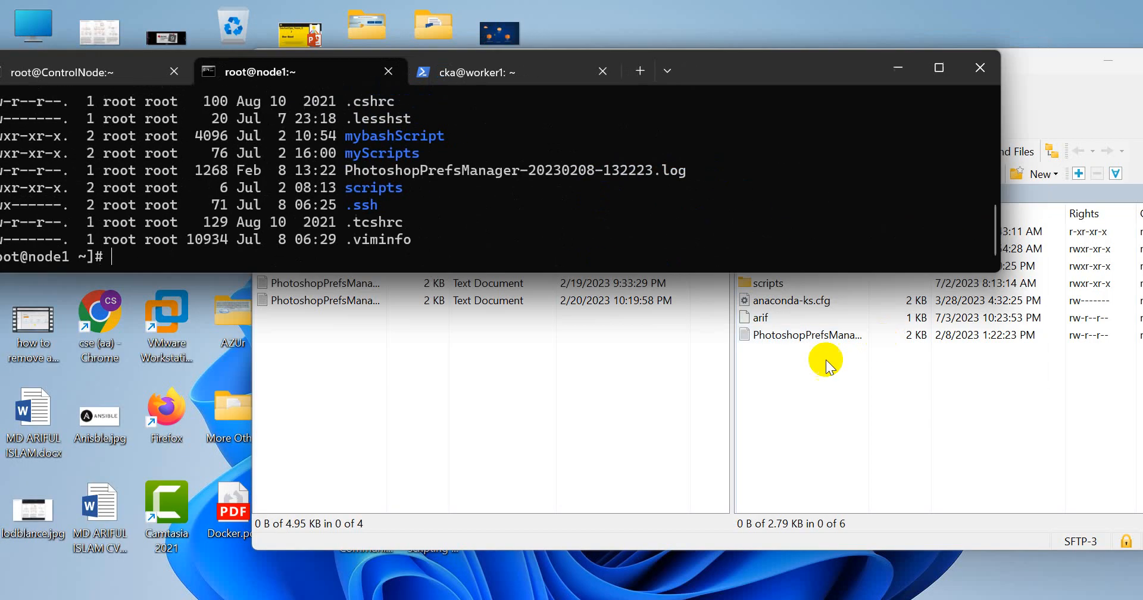
pyautogui.click(781, 336)
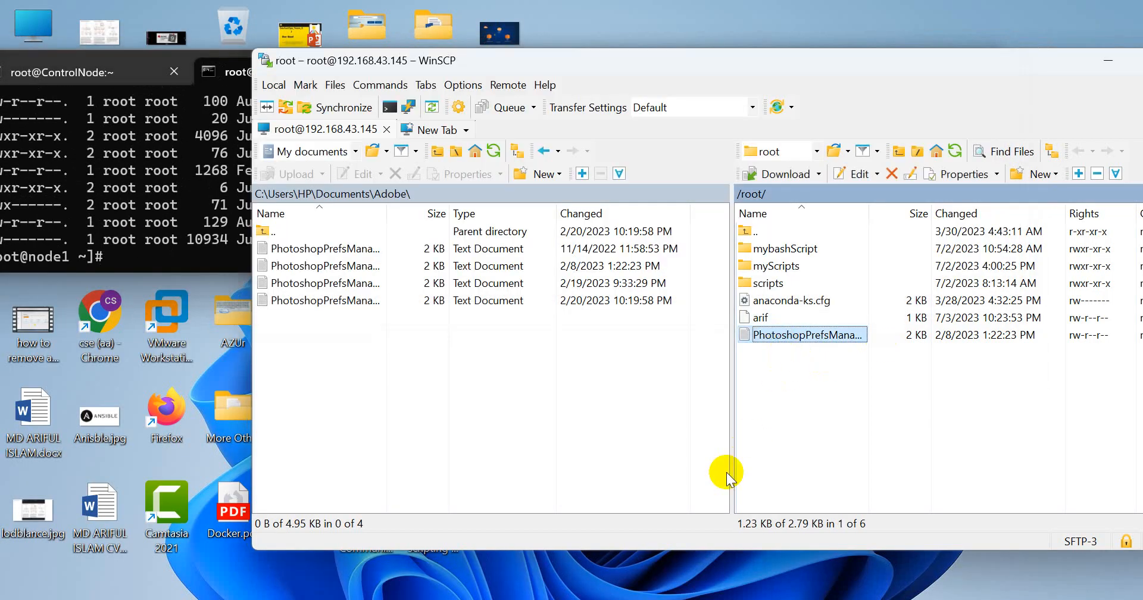